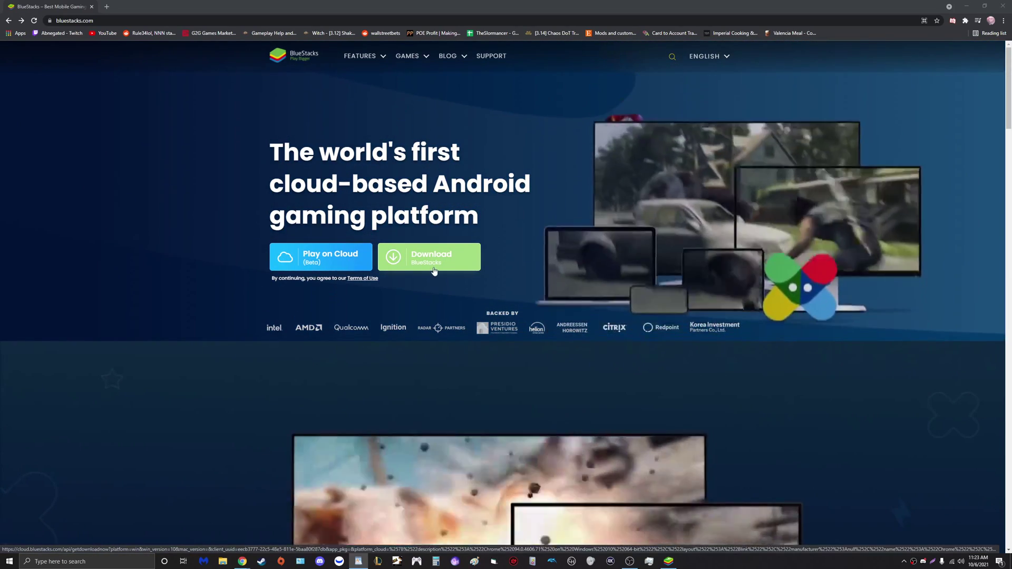
key(ctrl+l)
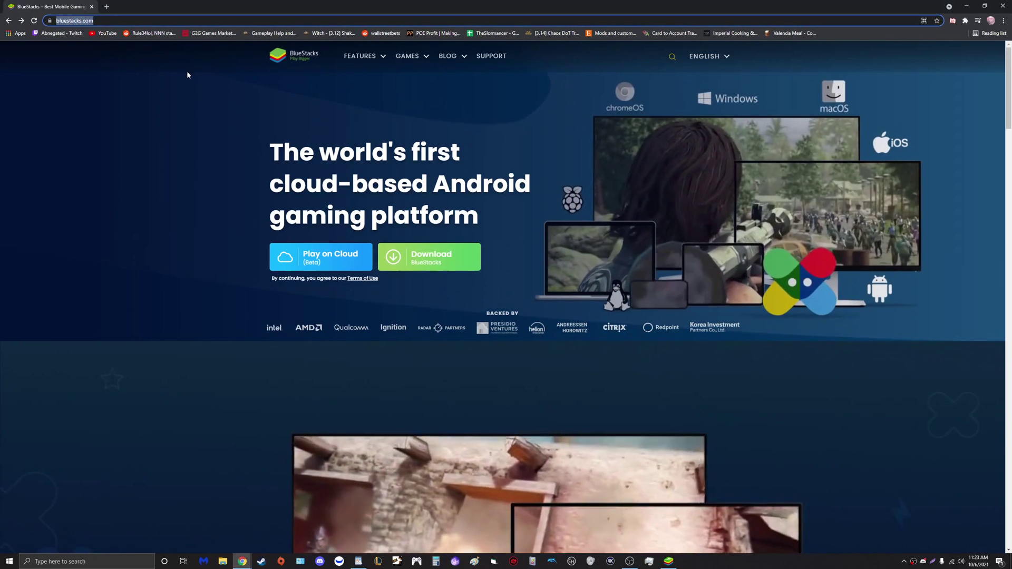
click(471, 110)
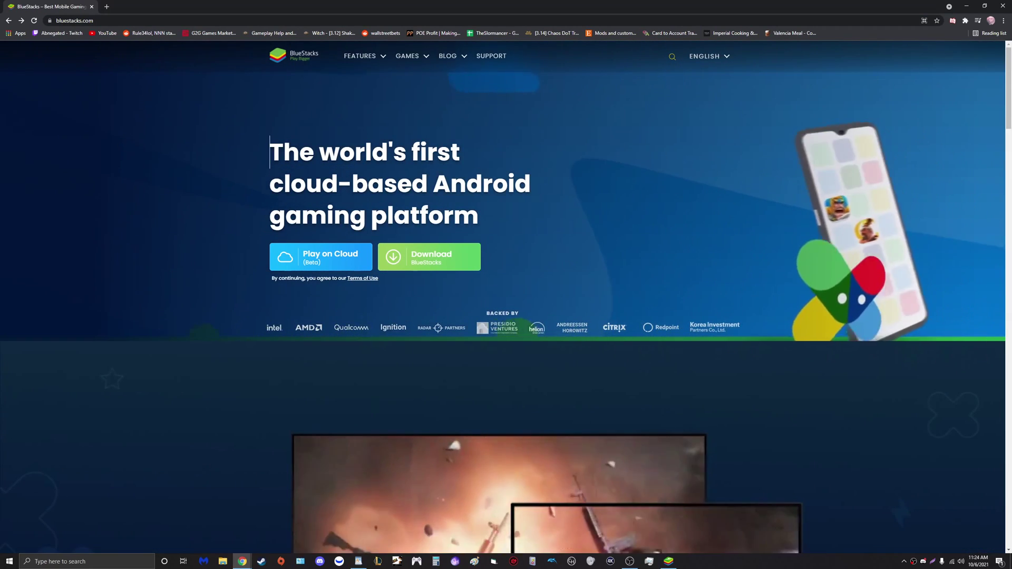
- Switch to BlueStacks and search the Play Store for "pokemon unite"
click(669, 561)
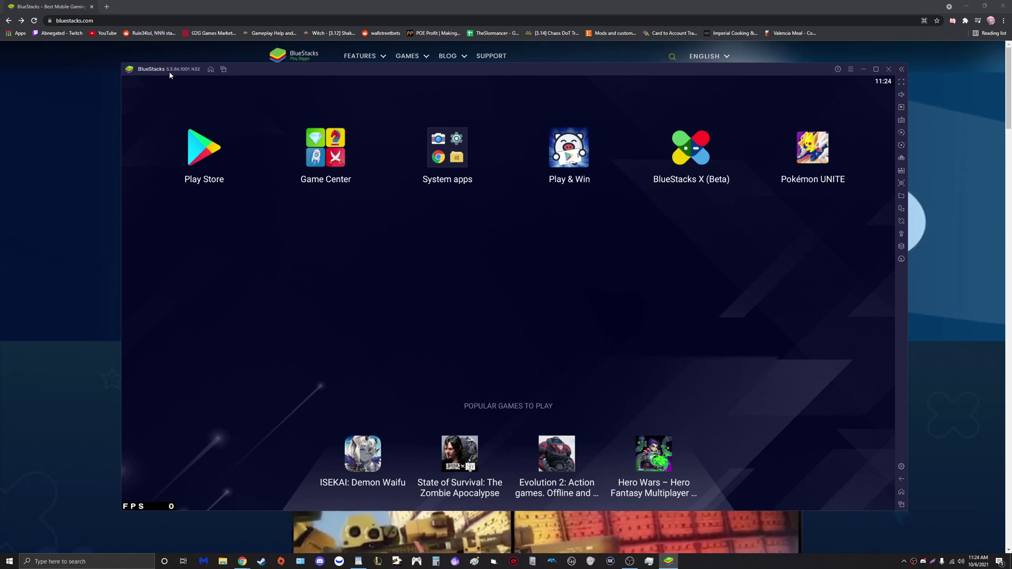
click(209, 149)
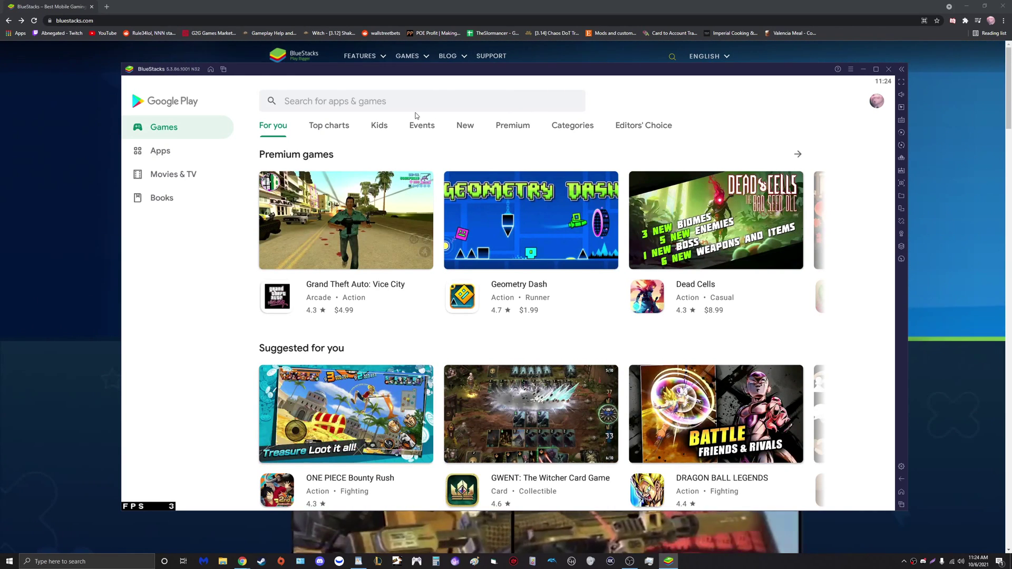
click(382, 108)
text(poke)
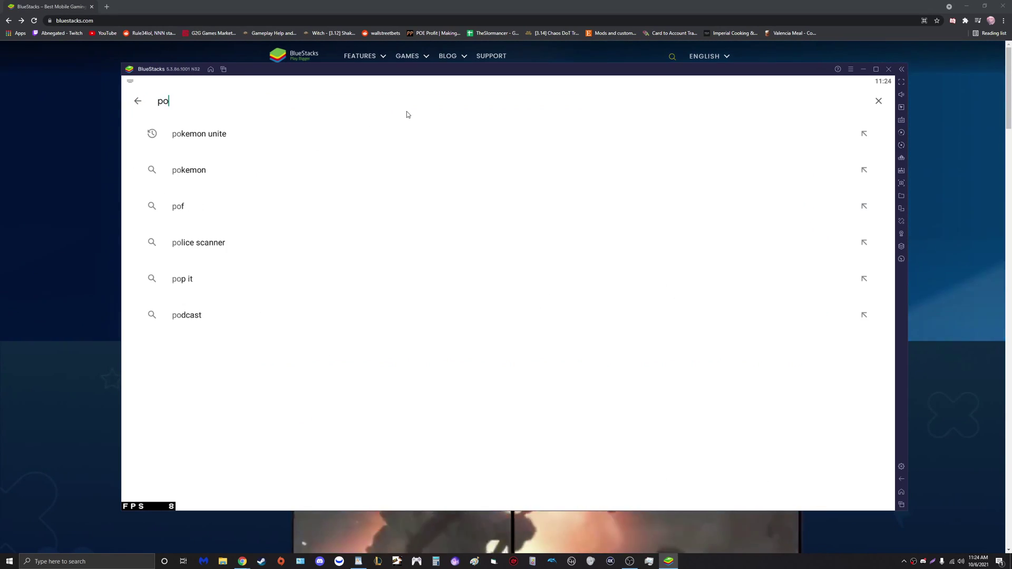
click(222, 135)
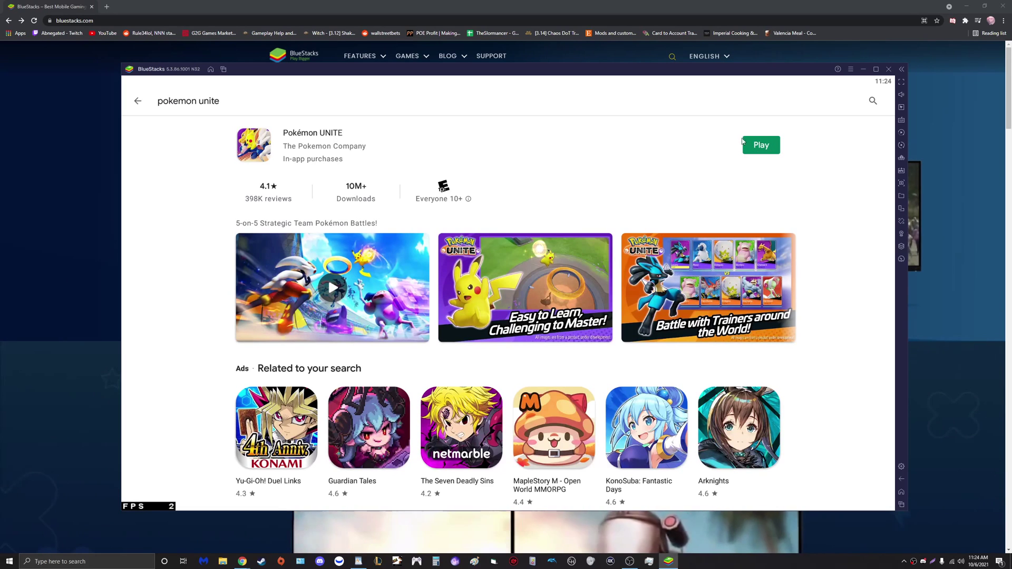
- Clear all recent apps in BlueStacks to return to the home screen
click(224, 69)
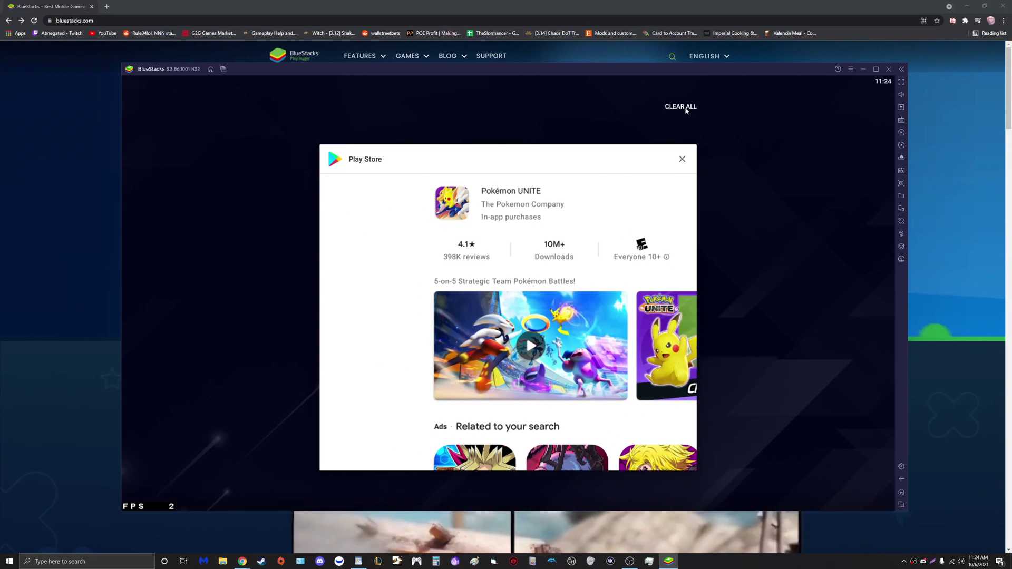
click(685, 106)
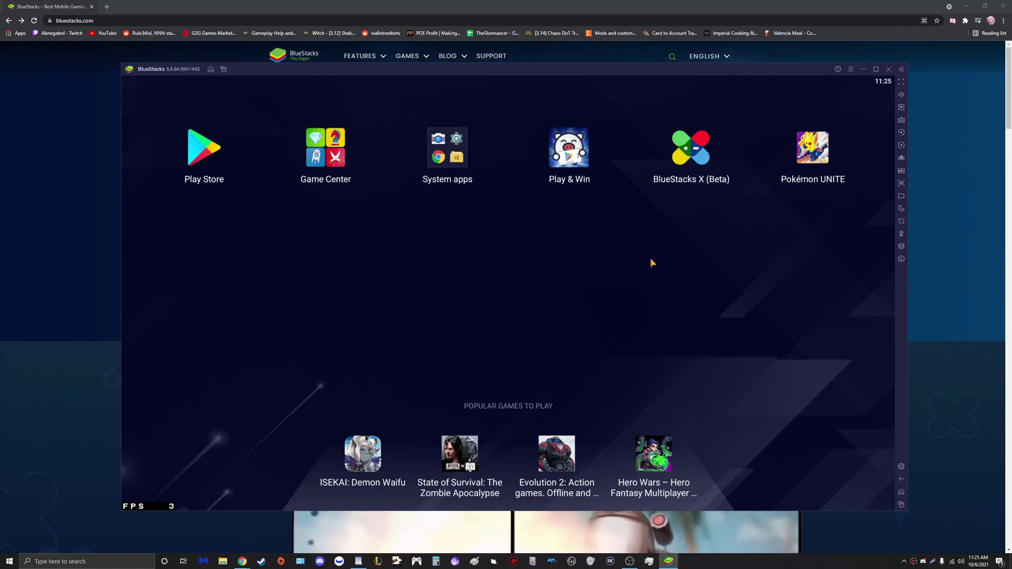
- Open the emulator's performance settings and review the CPU allocation presets and custom core counts
click(851, 72)
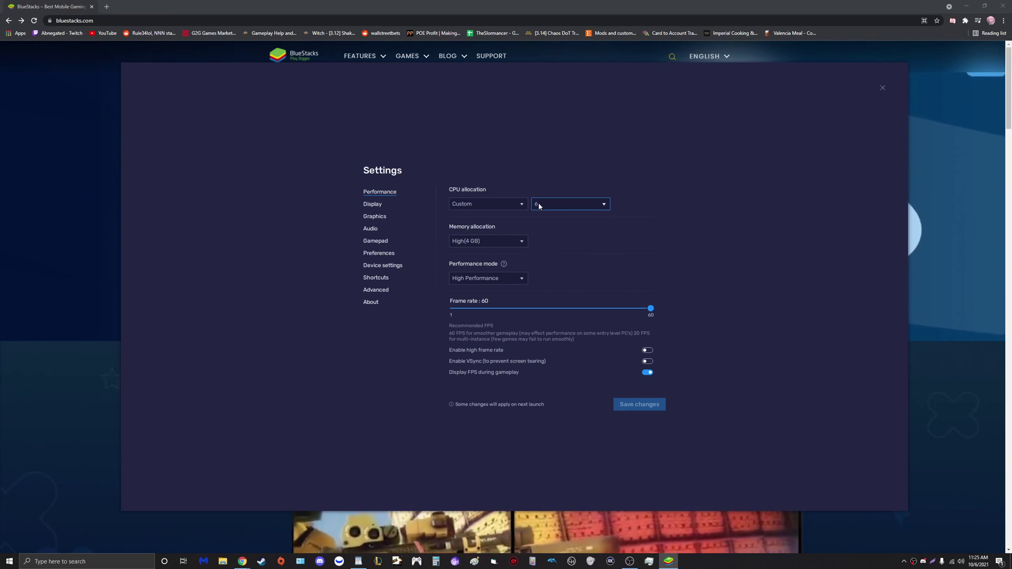
click(515, 207)
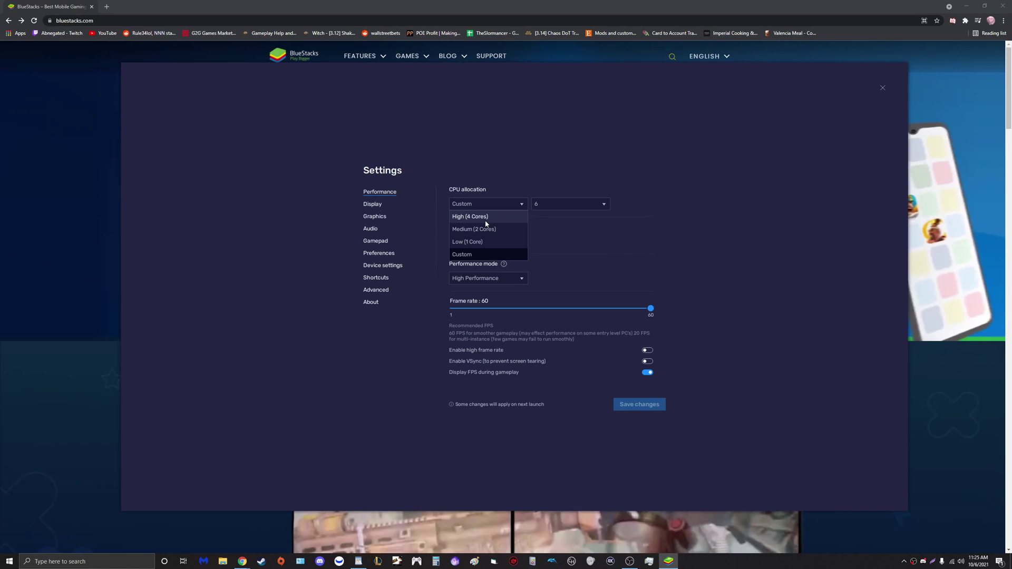
click(583, 207)
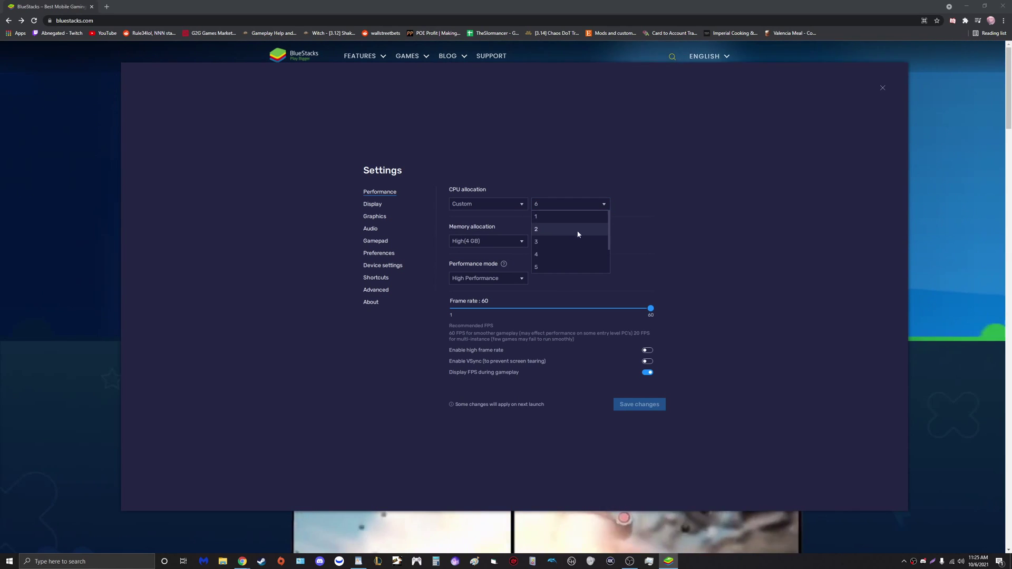
click(713, 193)
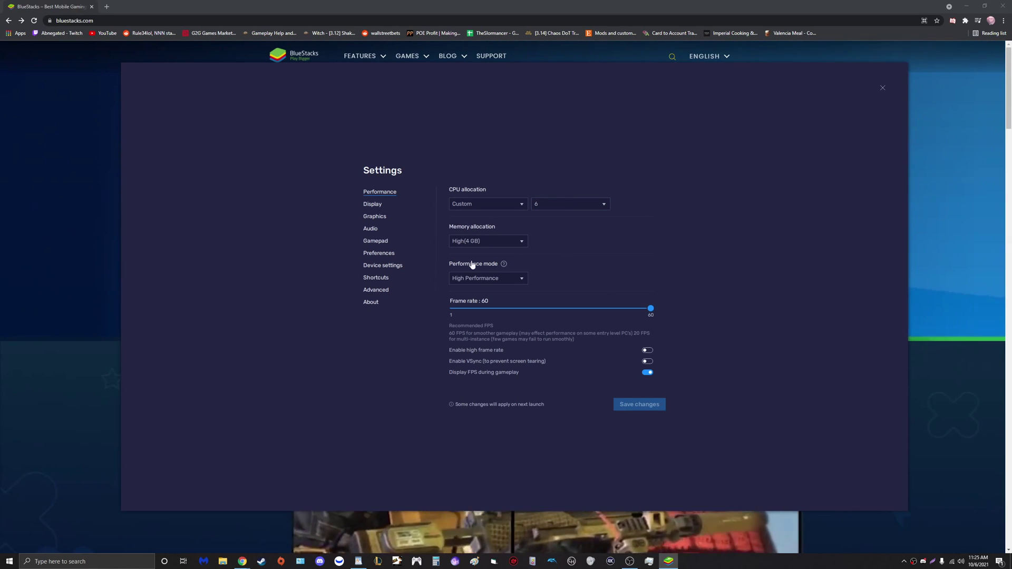
- Try a custom memory allocation in MB, and return the allocation to High (4 GB)
click(477, 244)
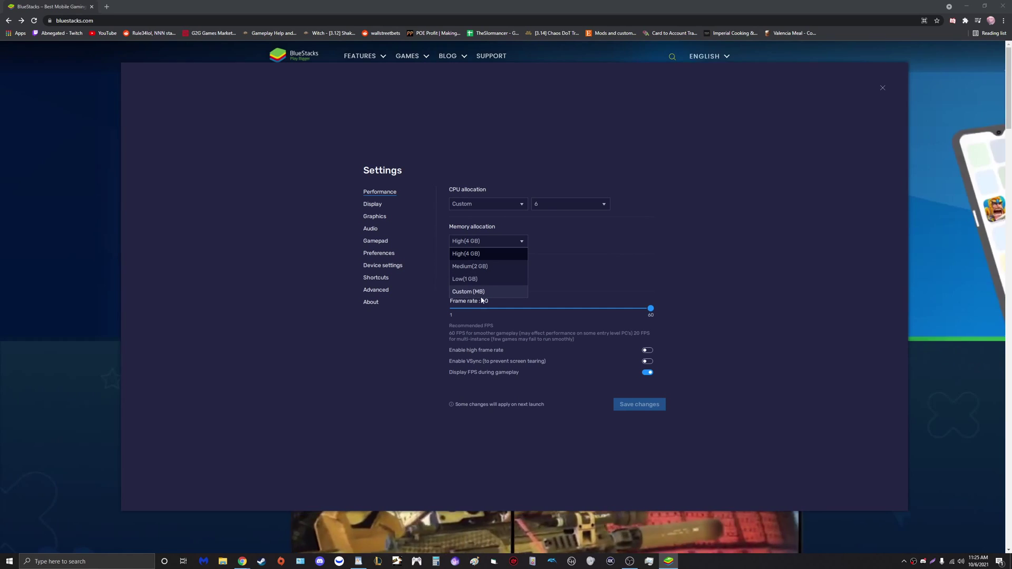
click(474, 292)
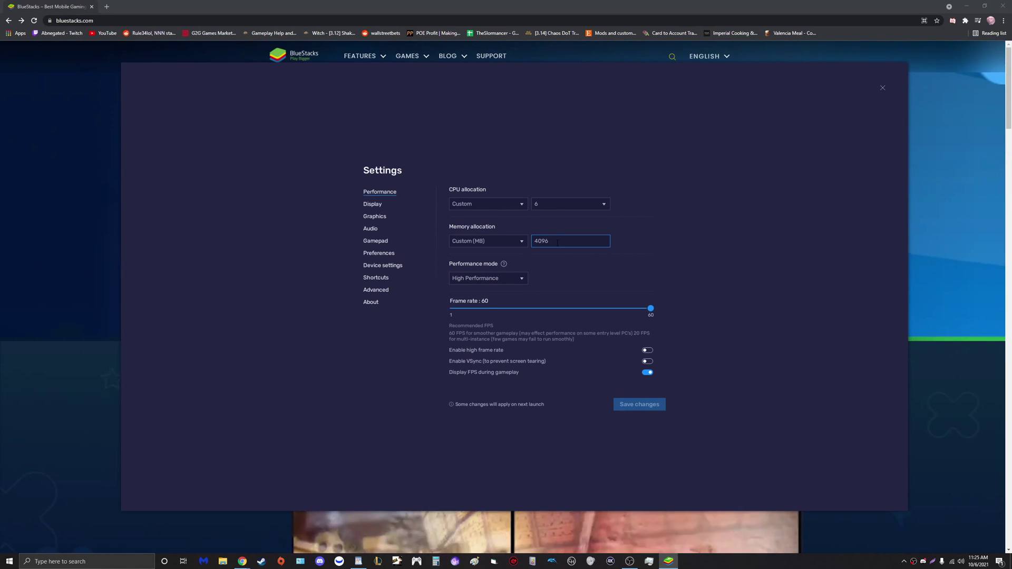
drag(557, 243, 517, 245)
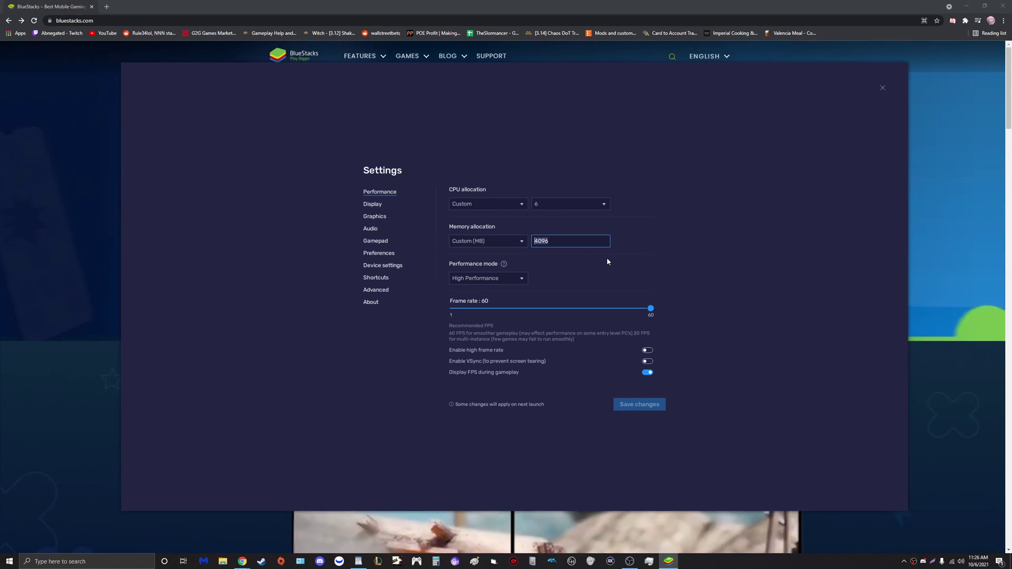
text(8)
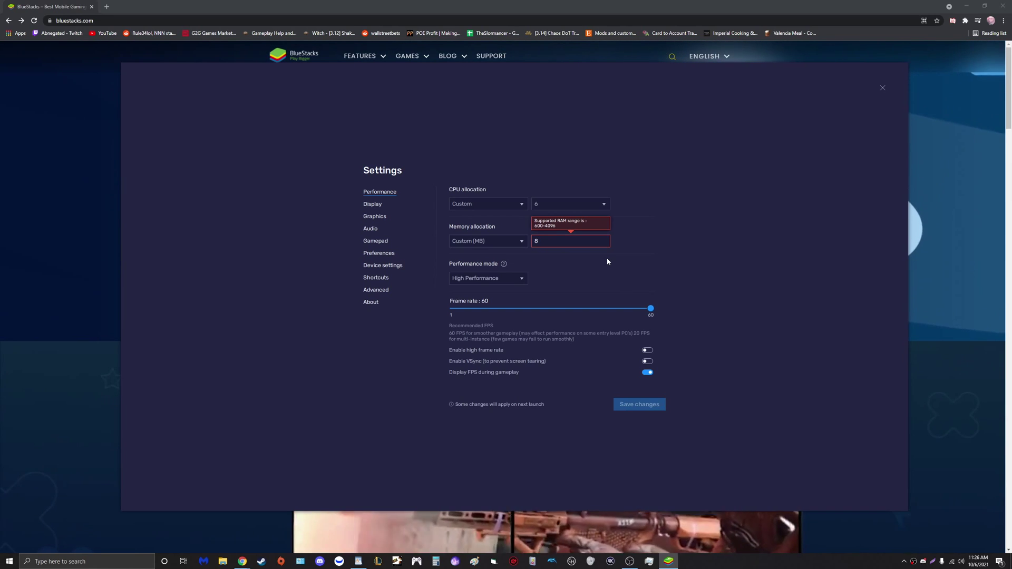
key(BackSpace)
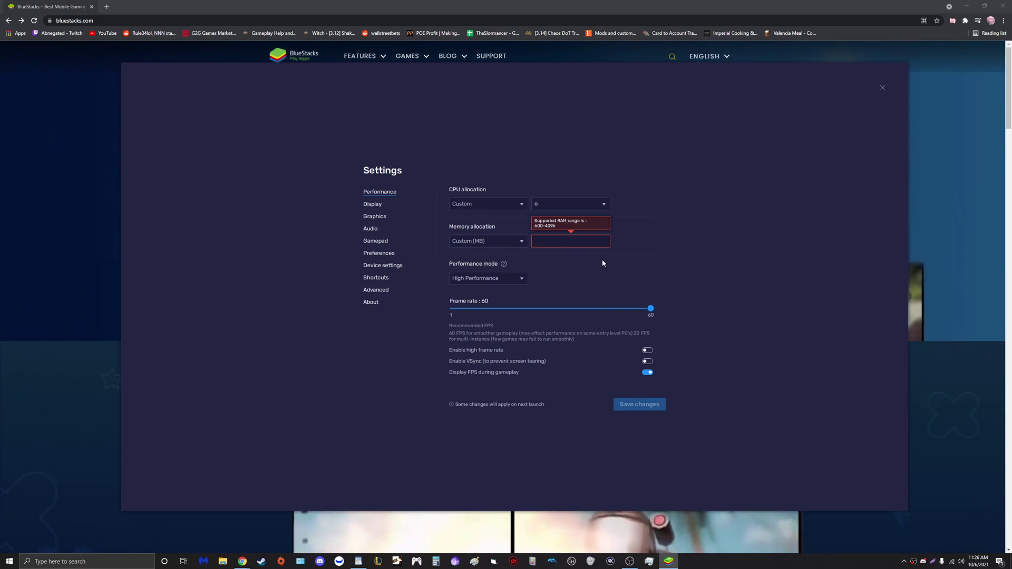
click(483, 253)
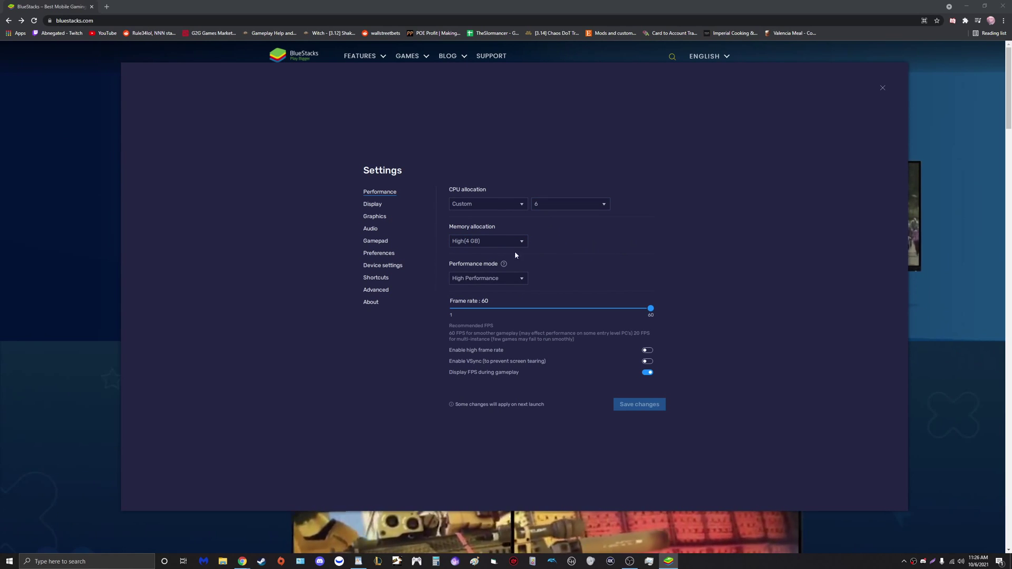
- Review the available performance mode options without choosing a different one
click(496, 284)
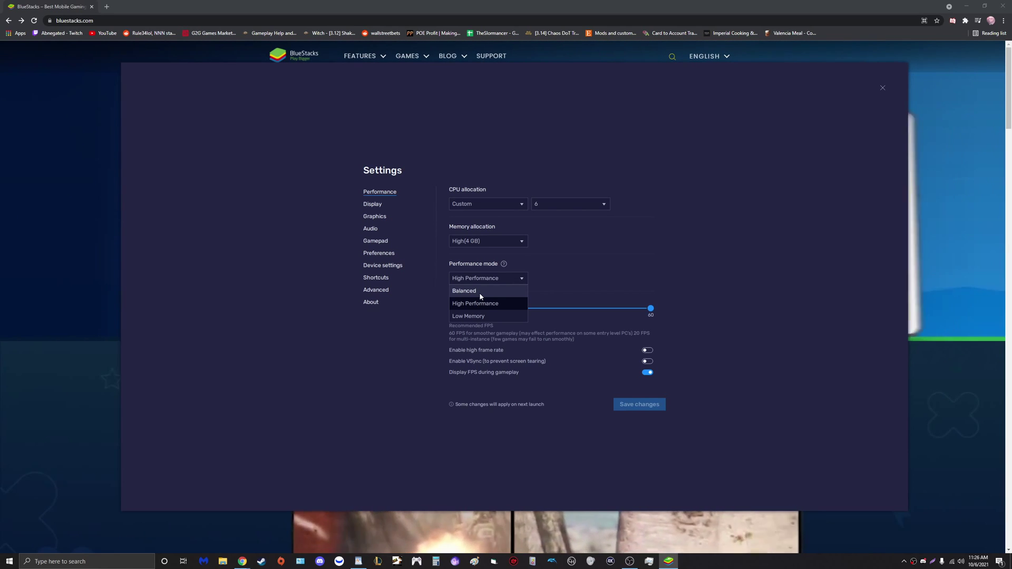
click(658, 240)
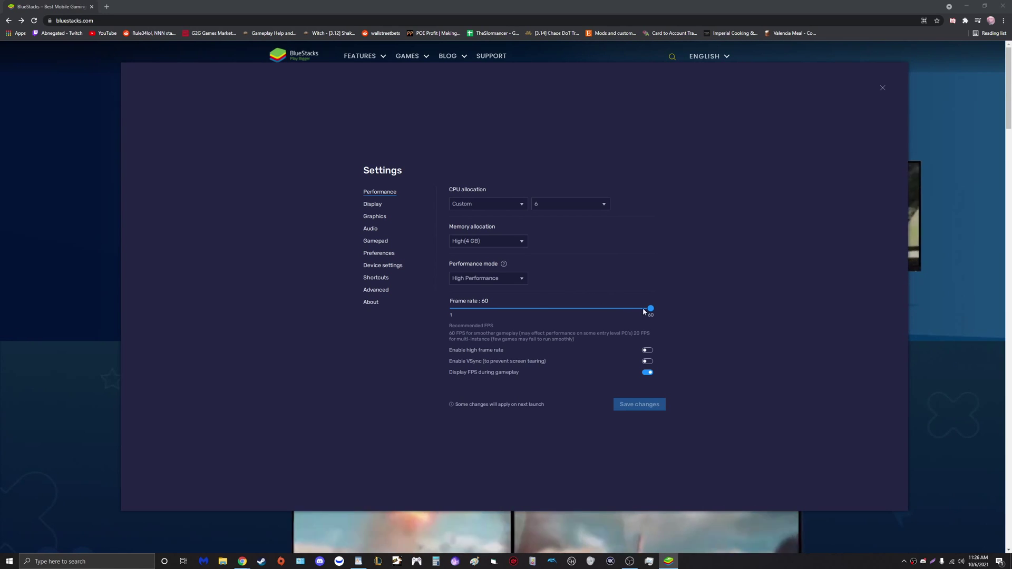
- Try the high frame rate option with a different frame rate, and disable the option again
click(647, 350)
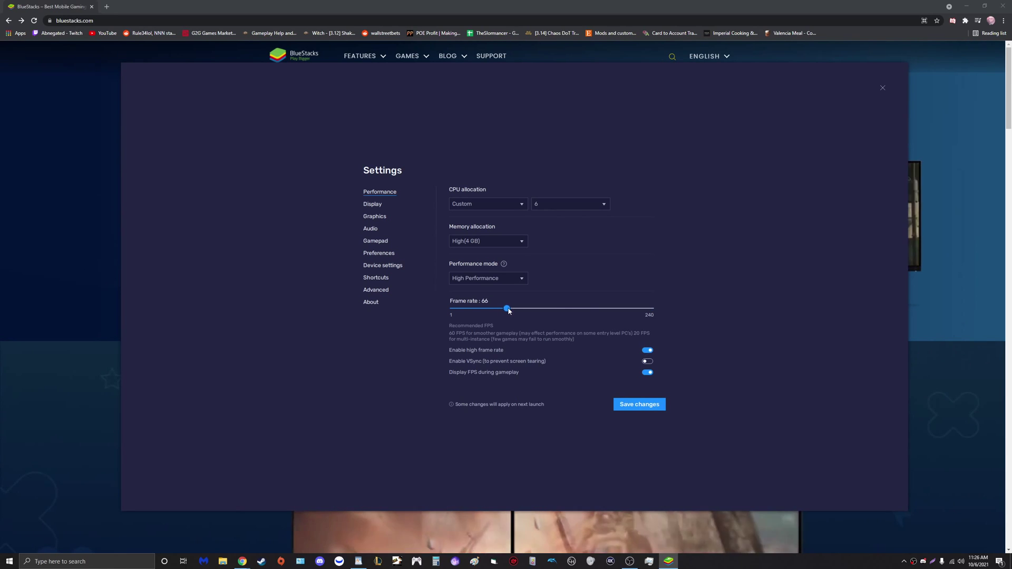
drag(650, 309, 532, 311)
click(648, 351)
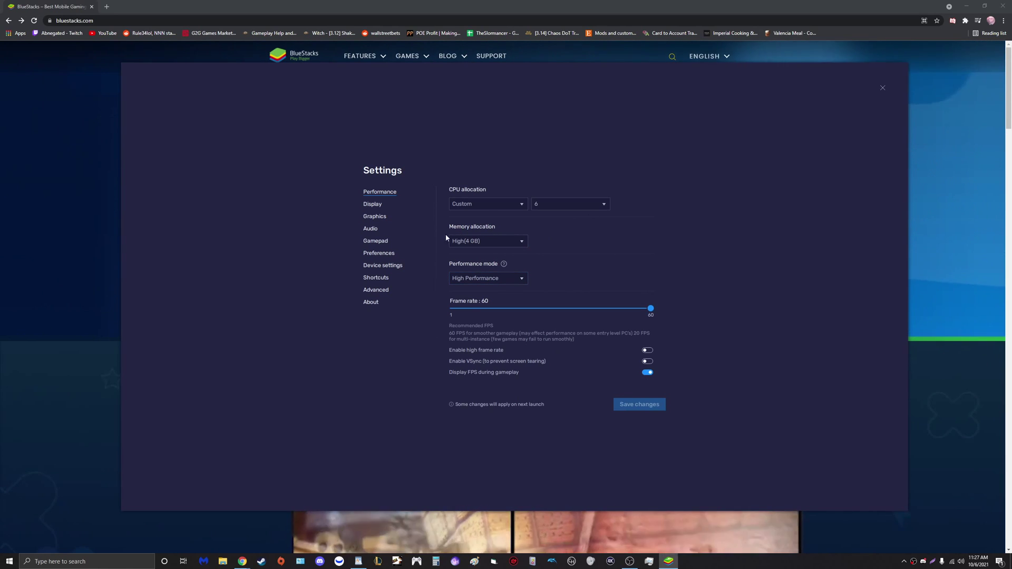
- Review the display settings for resolution, pixel density and mouse cursor style
click(369, 206)
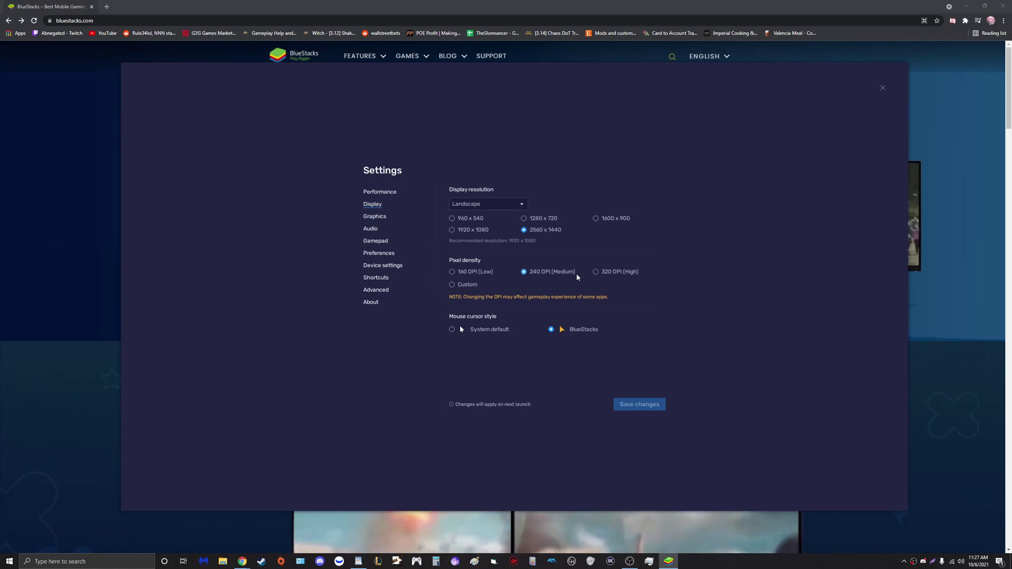
- Try hardware decoding for ASTC textures in the graphics settings, and switch back to software decoding
click(376, 220)
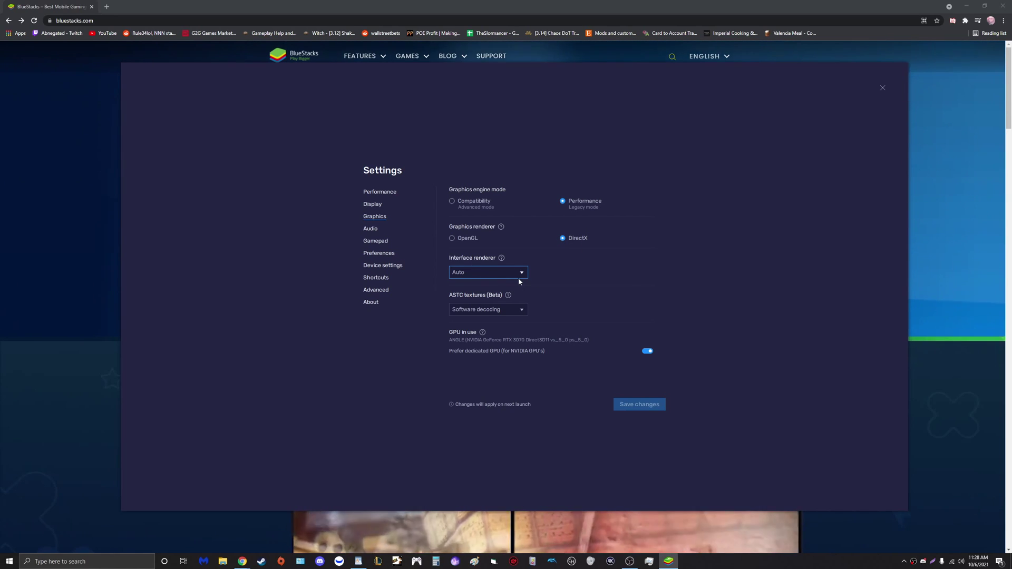
click(476, 310)
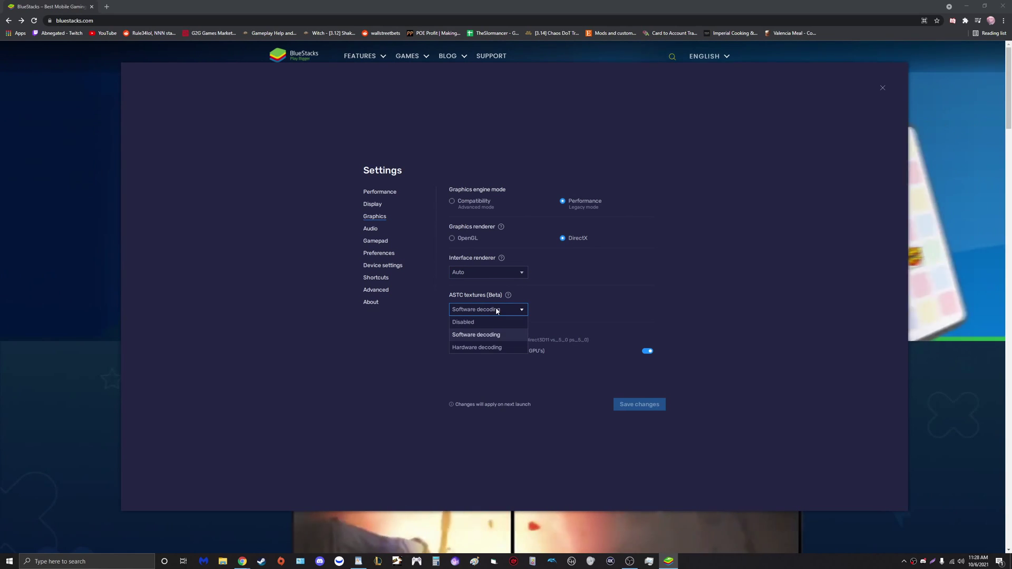
click(487, 348)
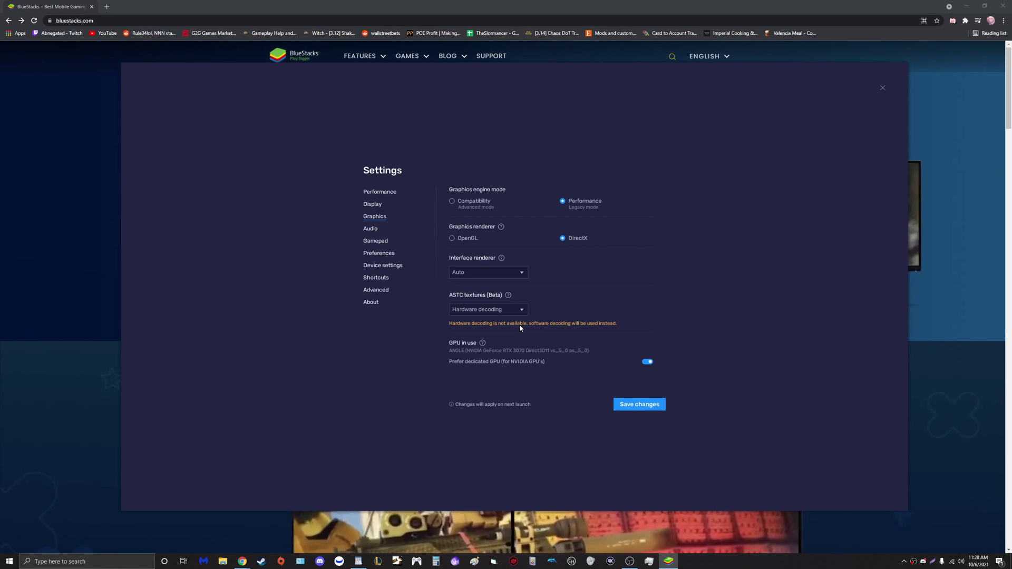
click(490, 309)
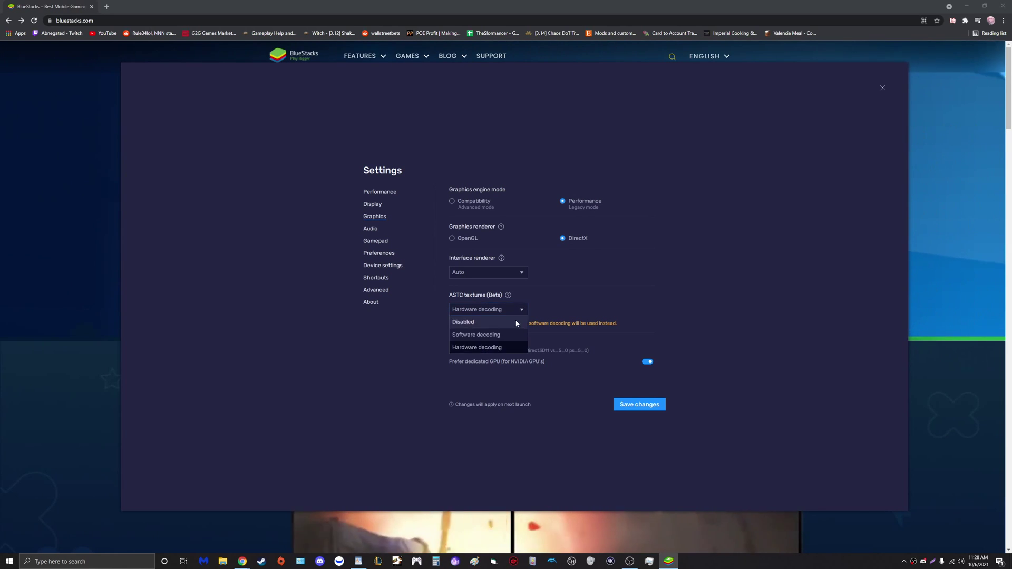
click(485, 335)
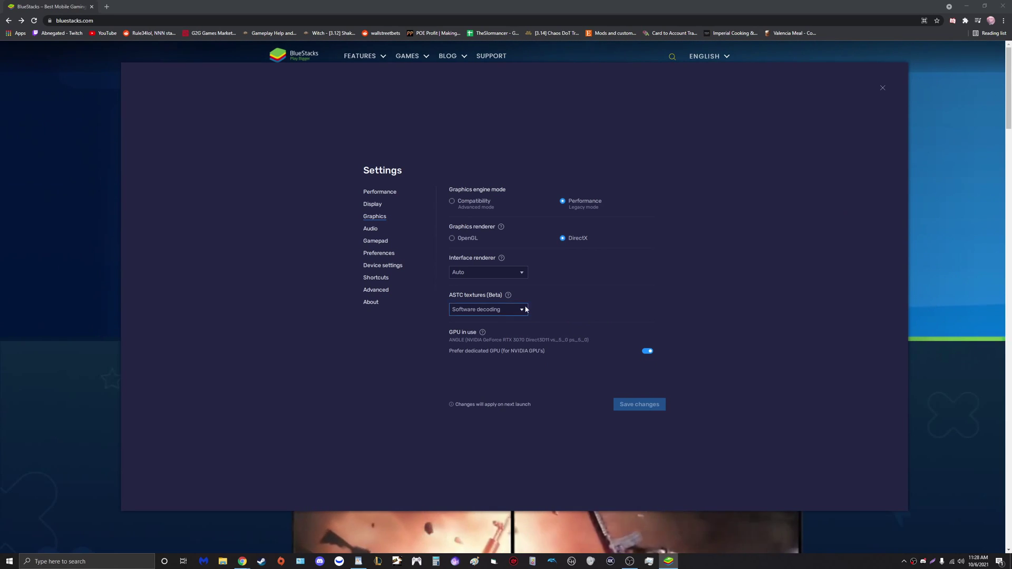
- Review the audio, gamepad and general preference settings
click(376, 229)
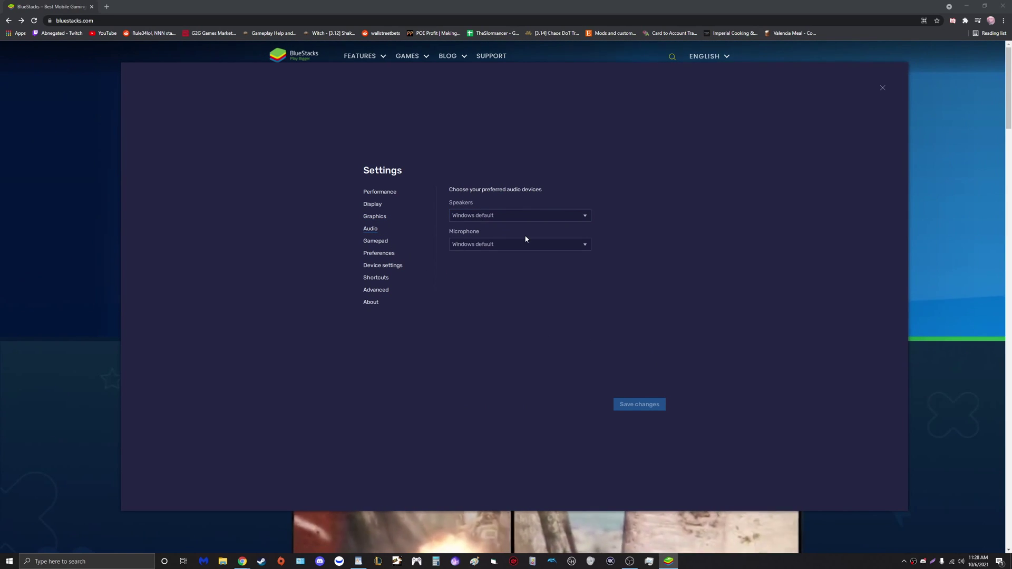
click(377, 241)
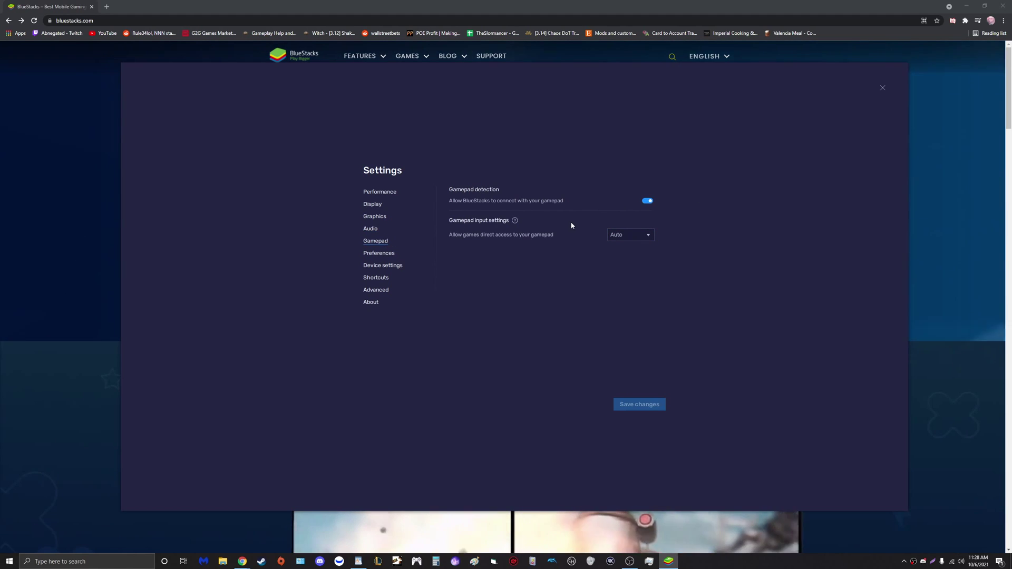
click(379, 254)
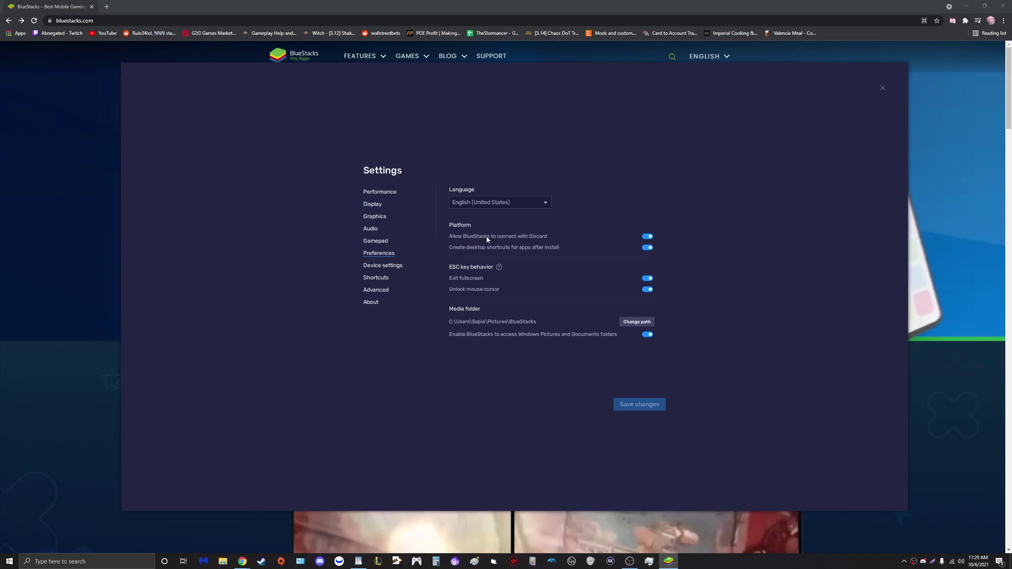
- Select OnePlus 5 as the device profile in the device settings
click(383, 266)
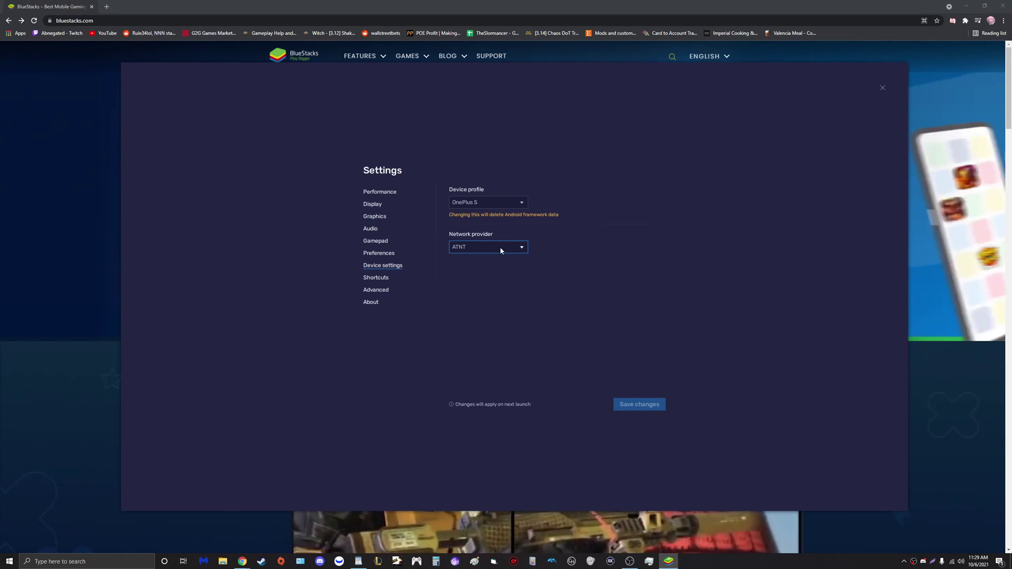
click(503, 203)
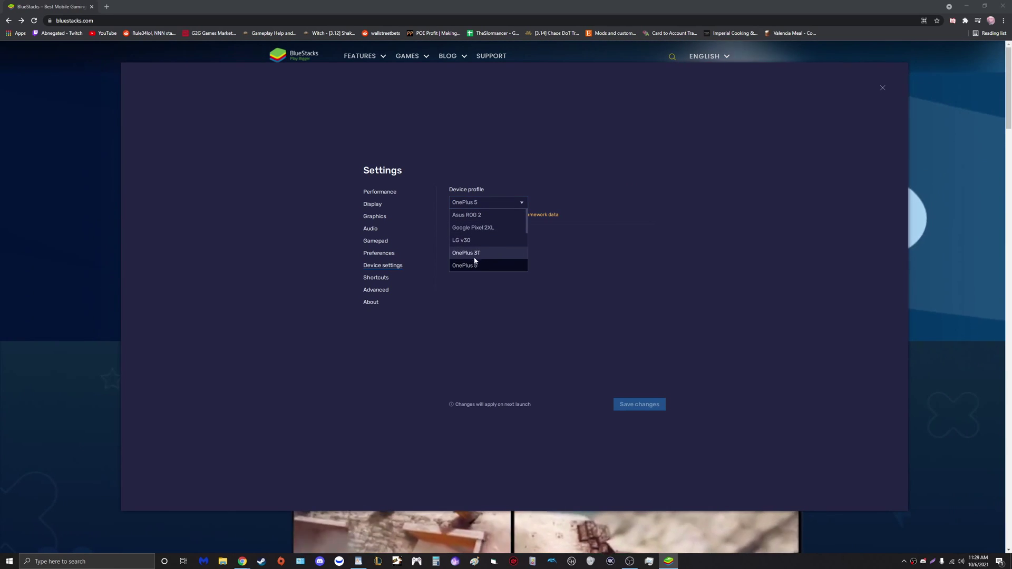
click(457, 265)
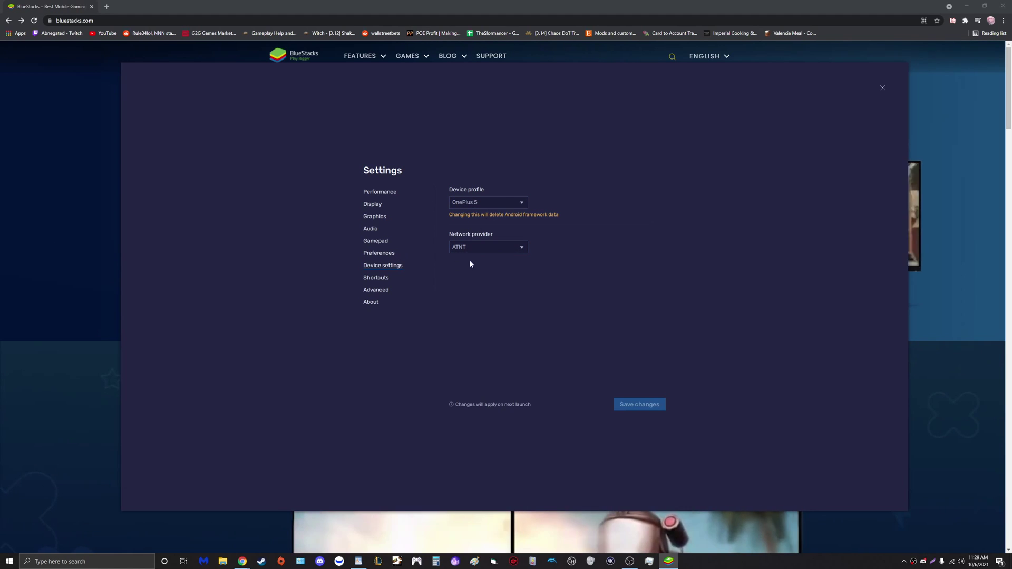
- Review the shortcut assignments for window, system and Android actions
click(378, 278)
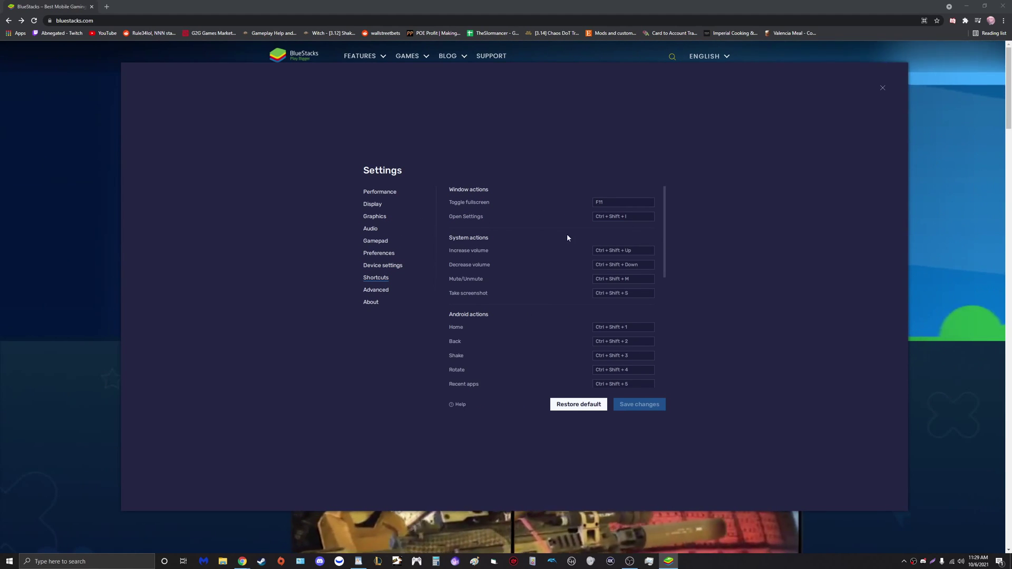
- Review the advanced settings, check the performance settings once more, and leave the settings
click(376, 290)
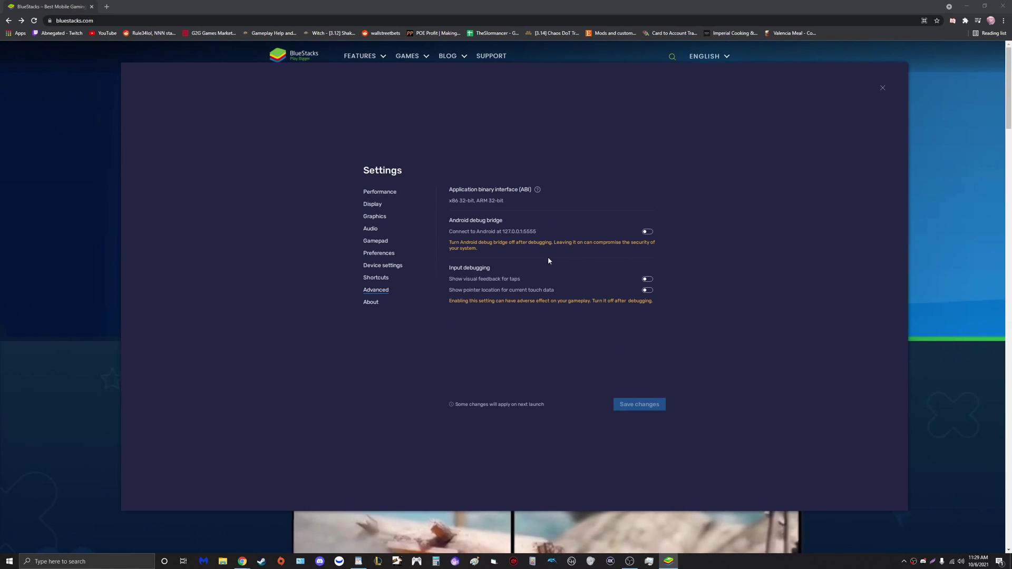
click(385, 194)
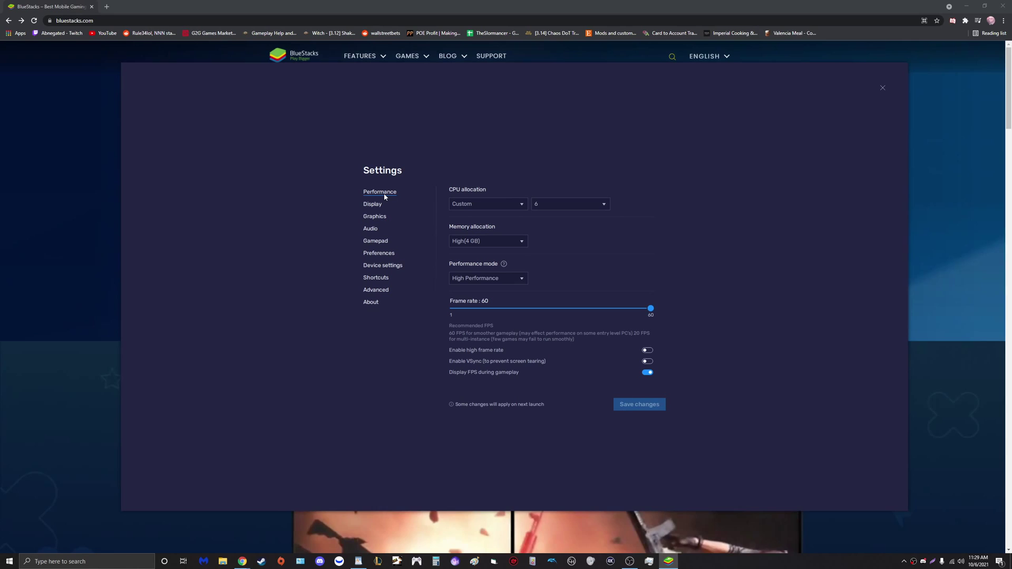
click(883, 88)
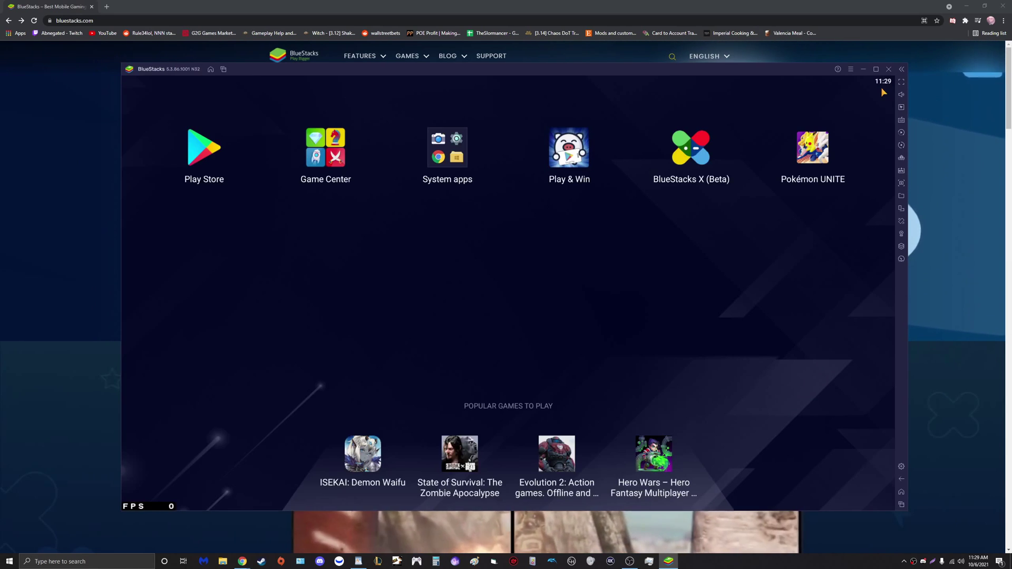
- Launch Pokémon UNITE, skip the intro, dismiss the update notification and start the game to reach the lobby
click(812, 150)
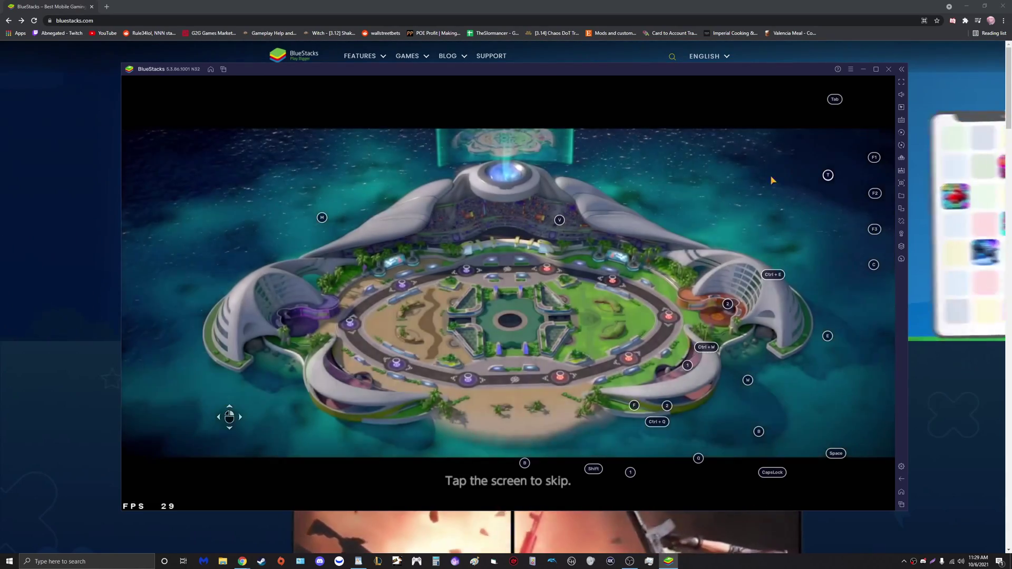
click(588, 287)
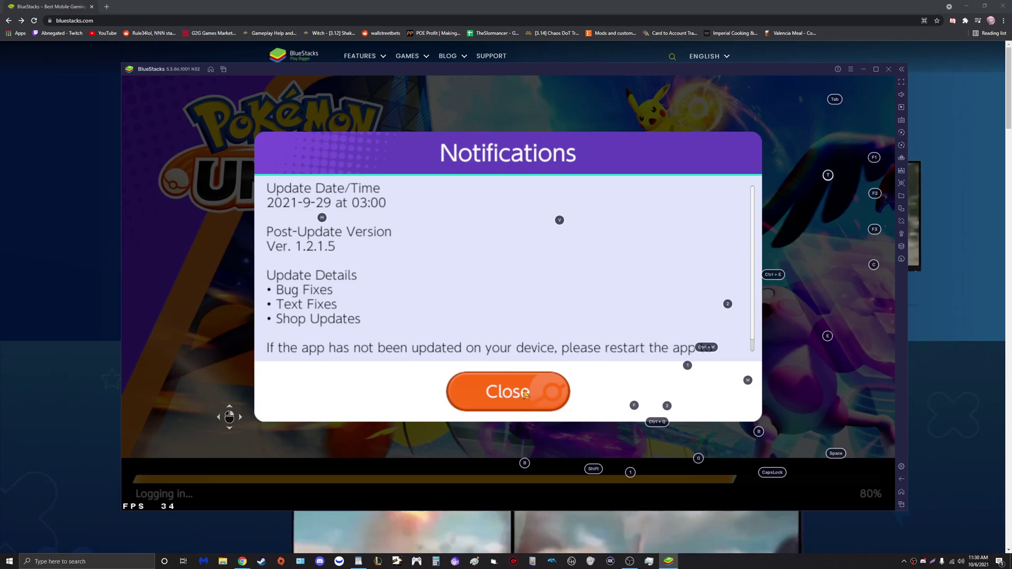
click(526, 394)
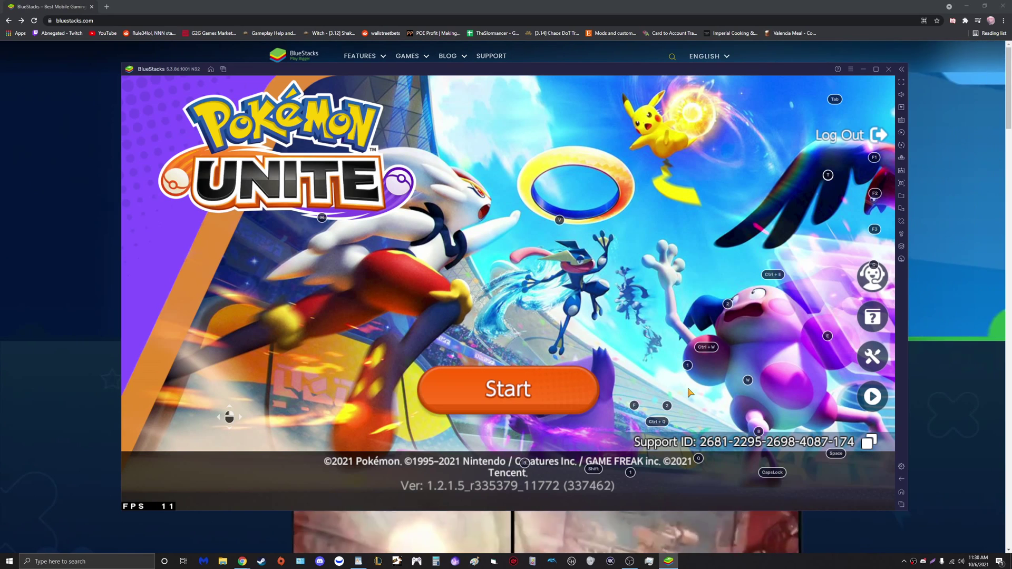
click(480, 399)
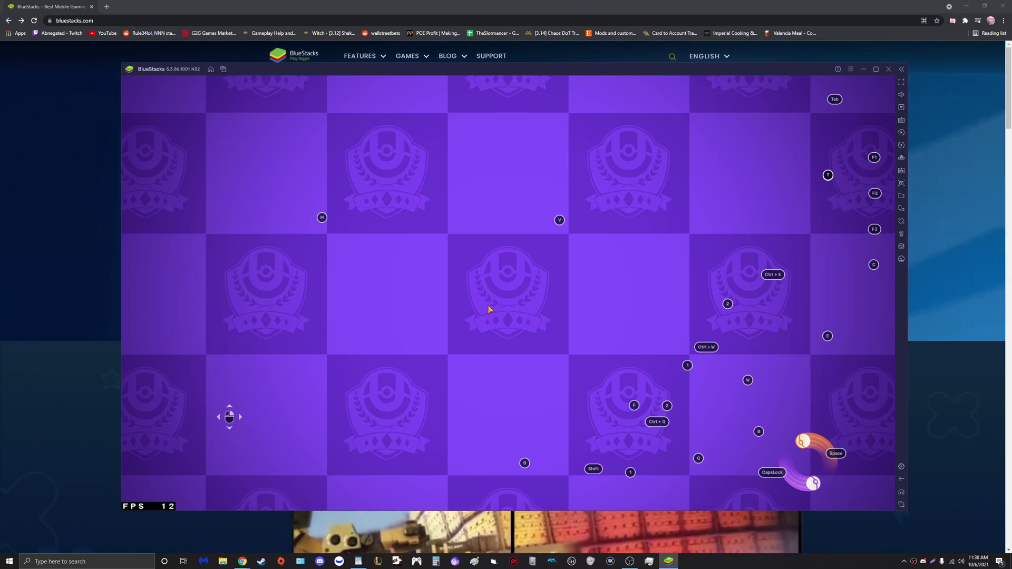
key(F1)
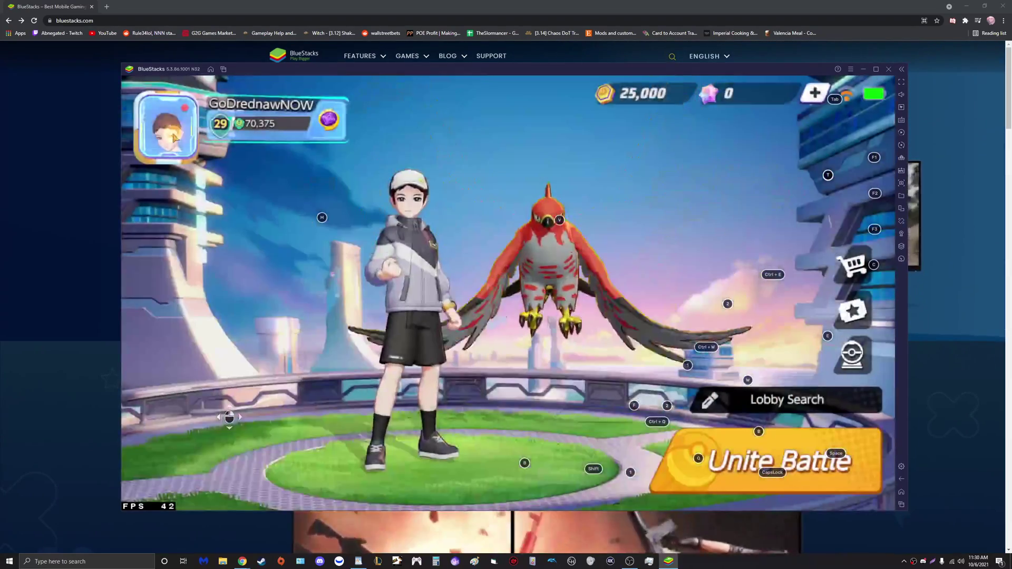
- Start a Practice Area match with Mr. Mime against Venusaur
click(174, 138)
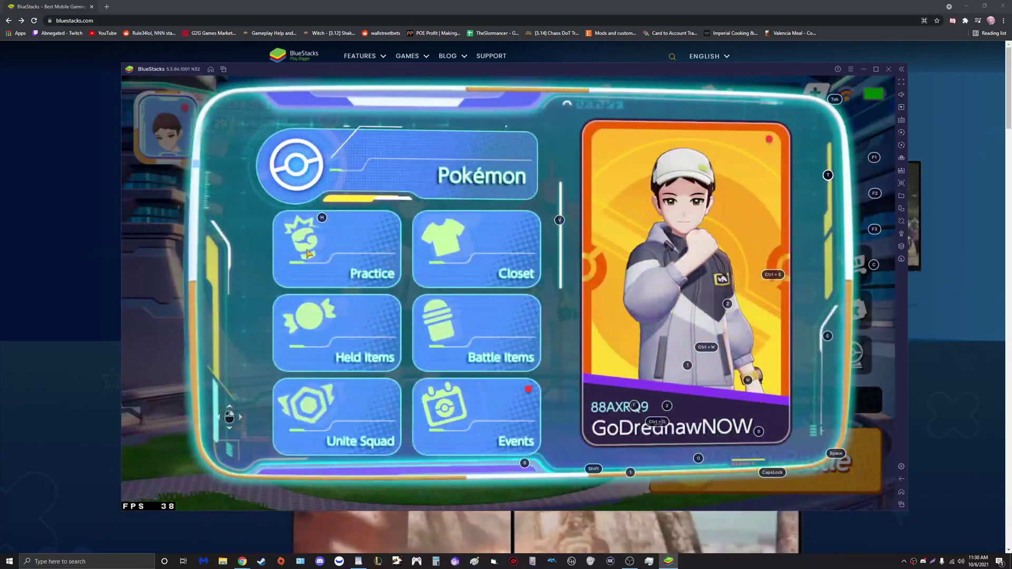
click(308, 253)
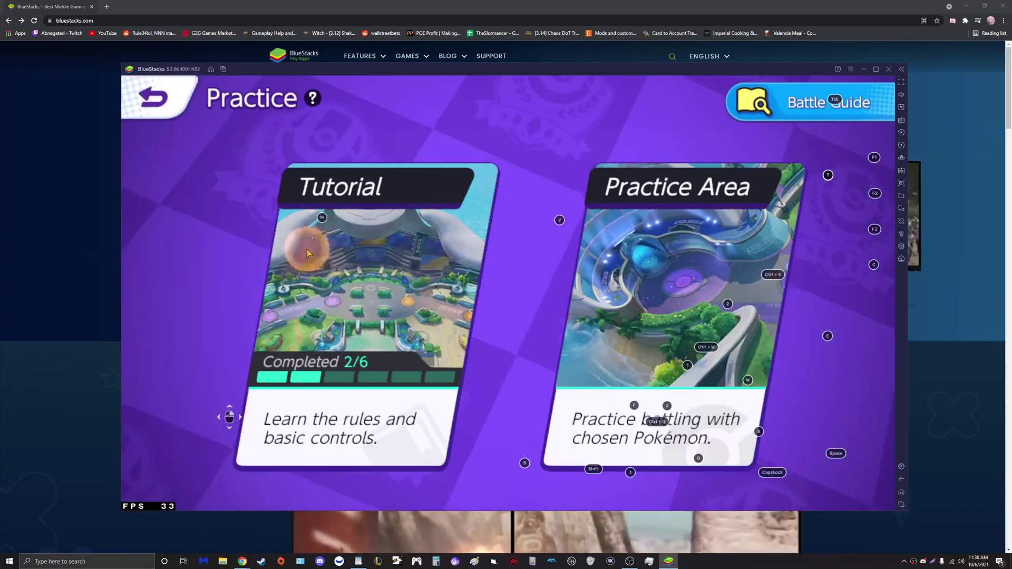
click(693, 247)
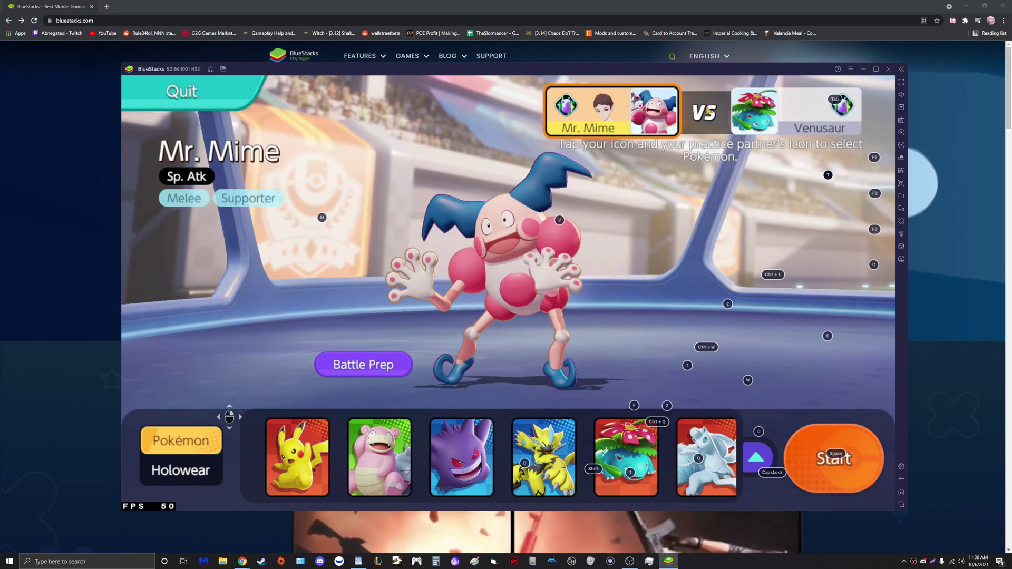
click(829, 456)
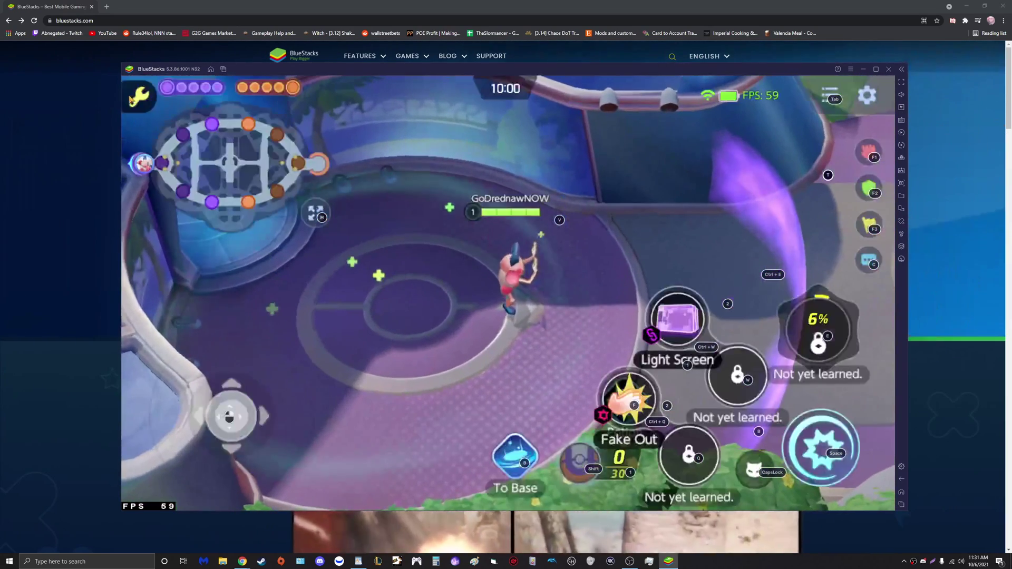
- Turn off move cooldowns, opposing Pokémon attacks and wild Pokémon in the practice options
click(144, 99)
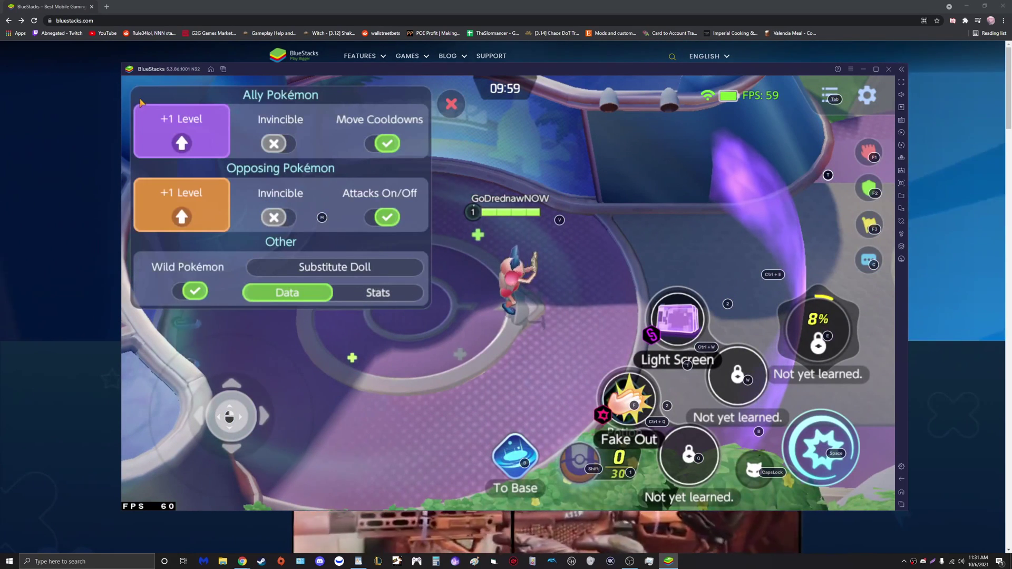
click(386, 144)
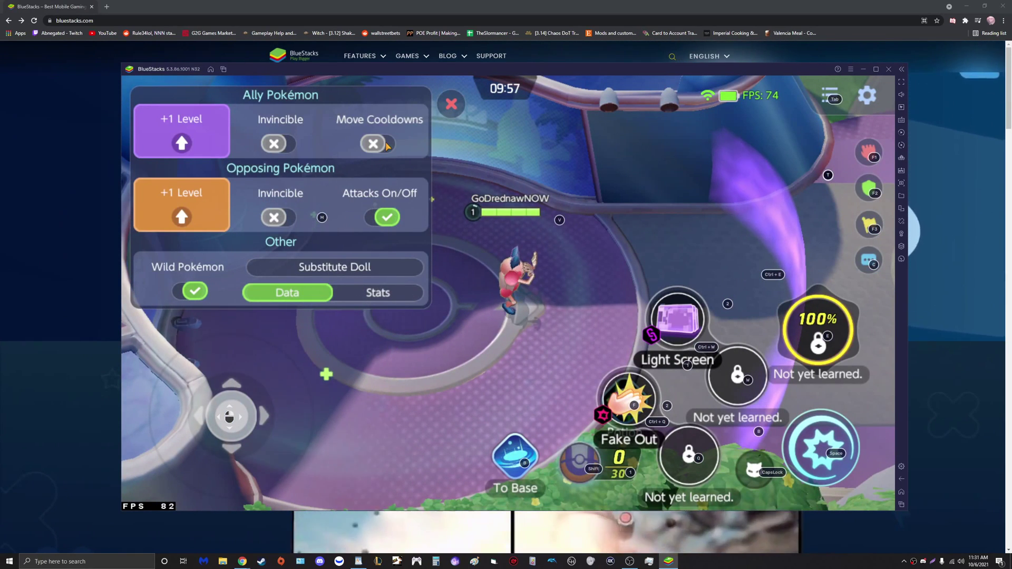
click(393, 218)
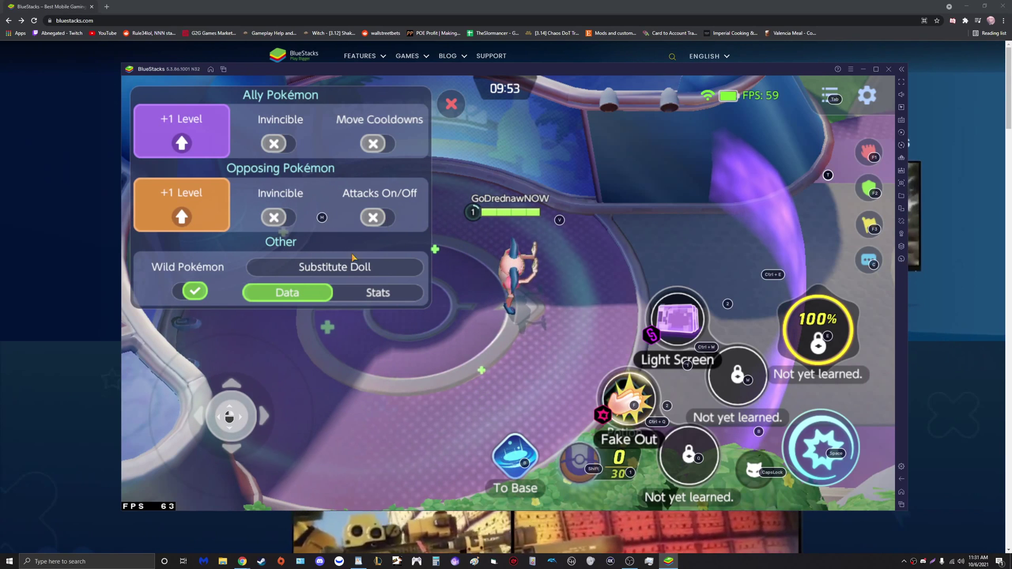
click(195, 293)
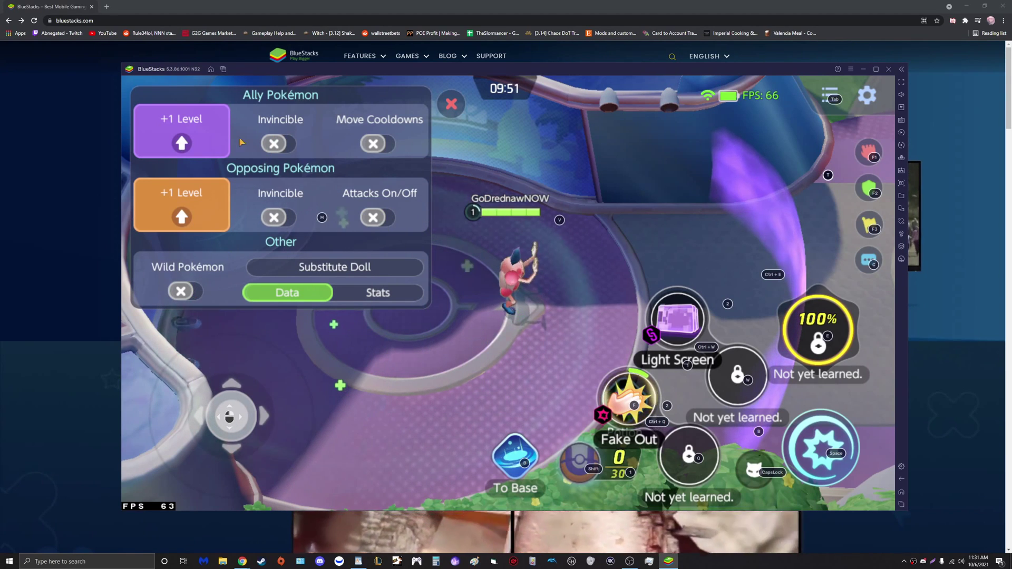
- Raise the ally Mr. Mime to level 10 and close the practice options
click(200, 138)
click(200, 138)
click(200, 139)
click(200, 139)
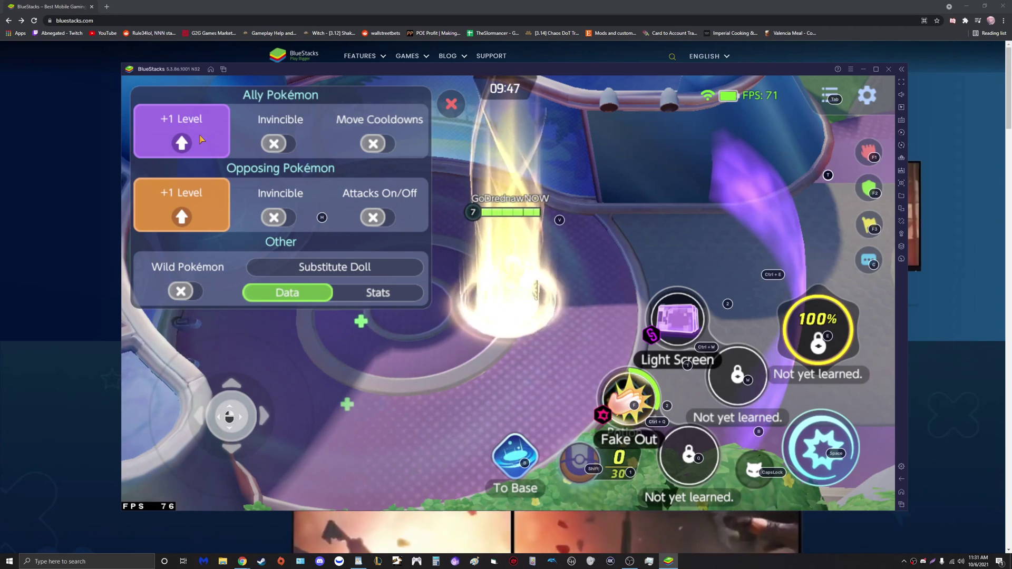
click(200, 139)
click(201, 139)
click(200, 138)
click(201, 139)
click(200, 138)
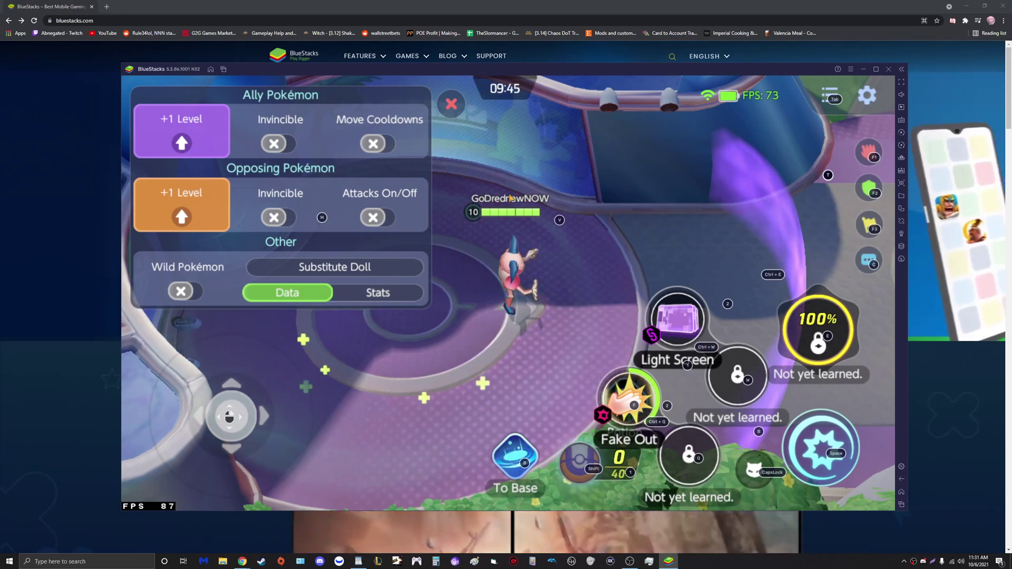
click(452, 104)
- Move Mr. Mime out of the starting area and learn its offered moves, including Fake Out, Confusion, Barrier and the Unite Move
key(s)
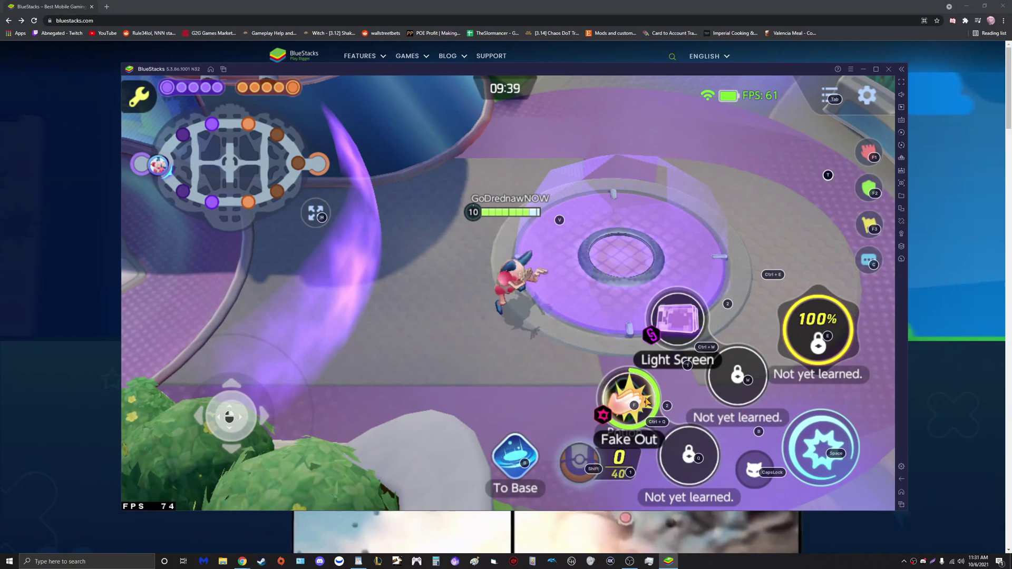
drag(623, 404, 710, 476)
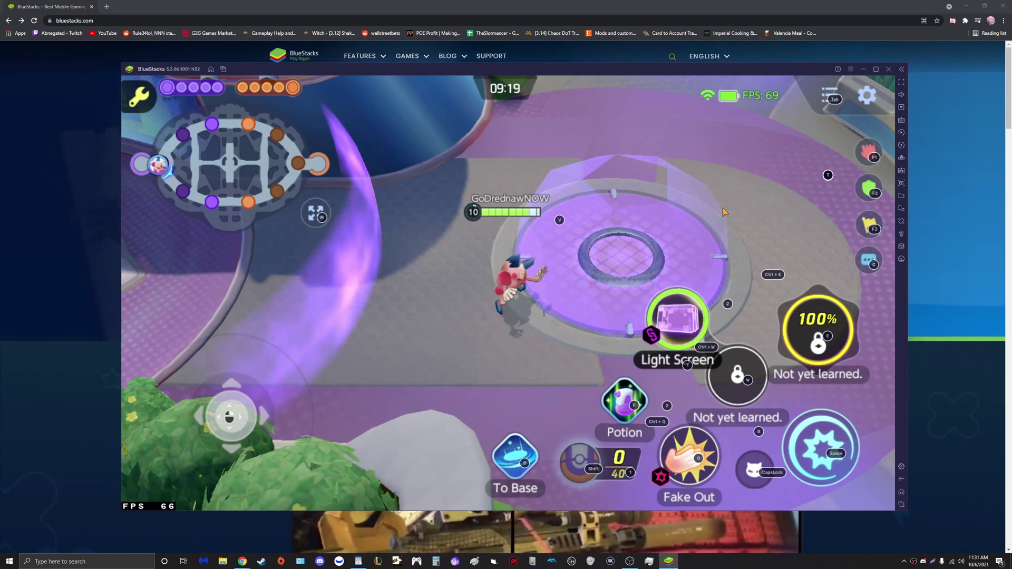
click(593, 455)
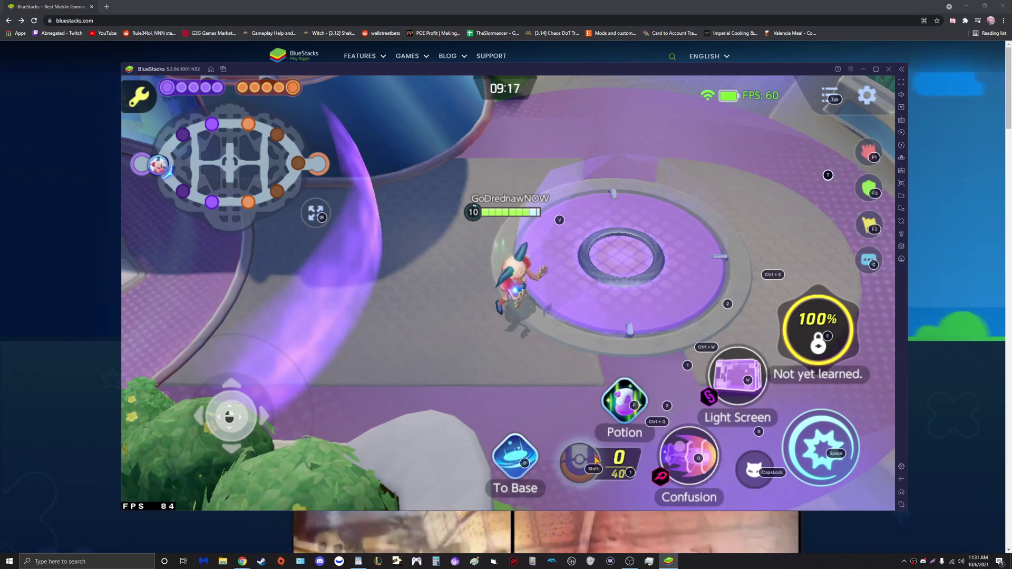
click(656, 388)
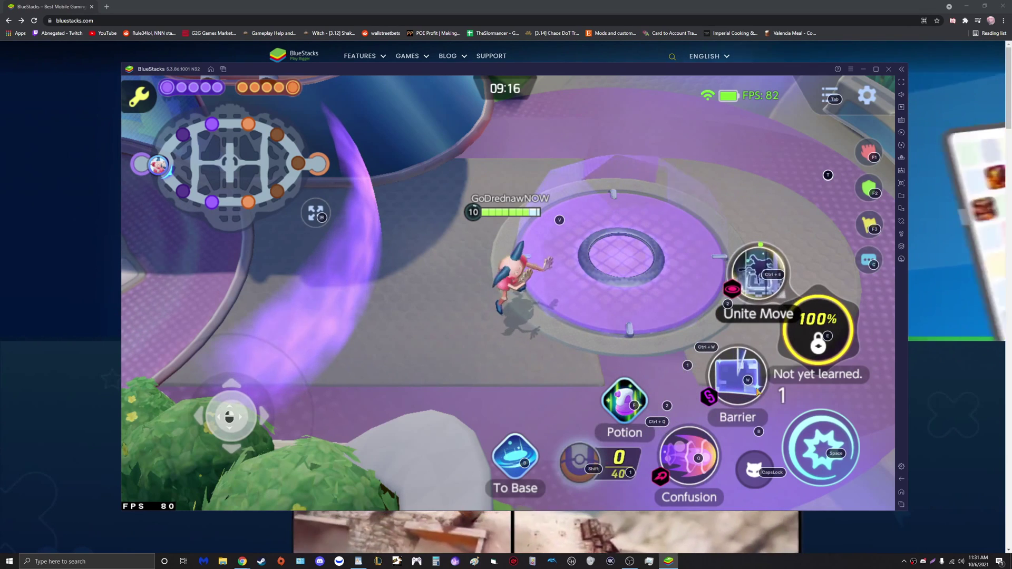
click(755, 282)
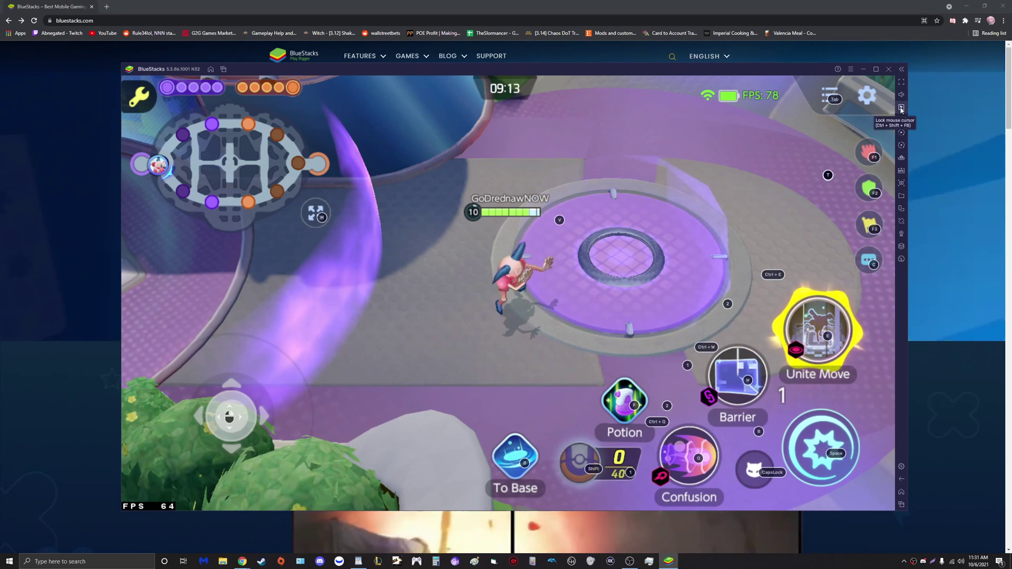
- Open the advanced game controls editor with the MOBA control scheme selected
mouse_move(902, 122)
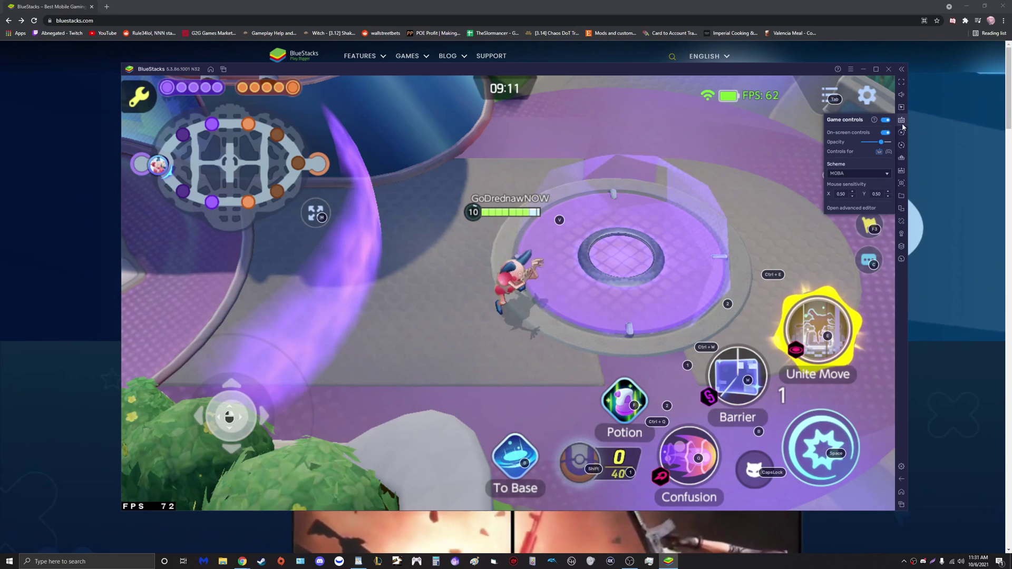
click(858, 208)
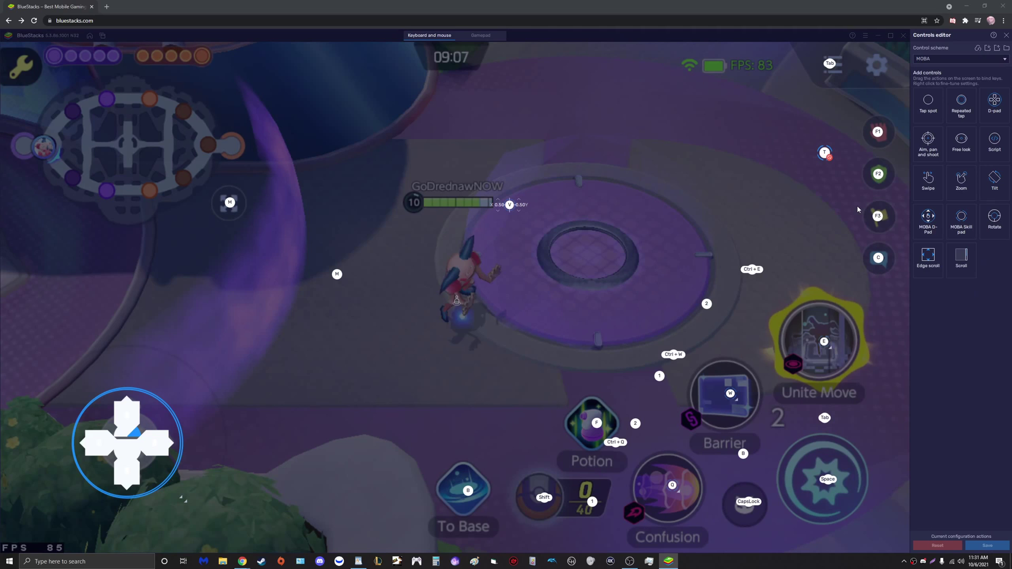
click(945, 60)
click(943, 69)
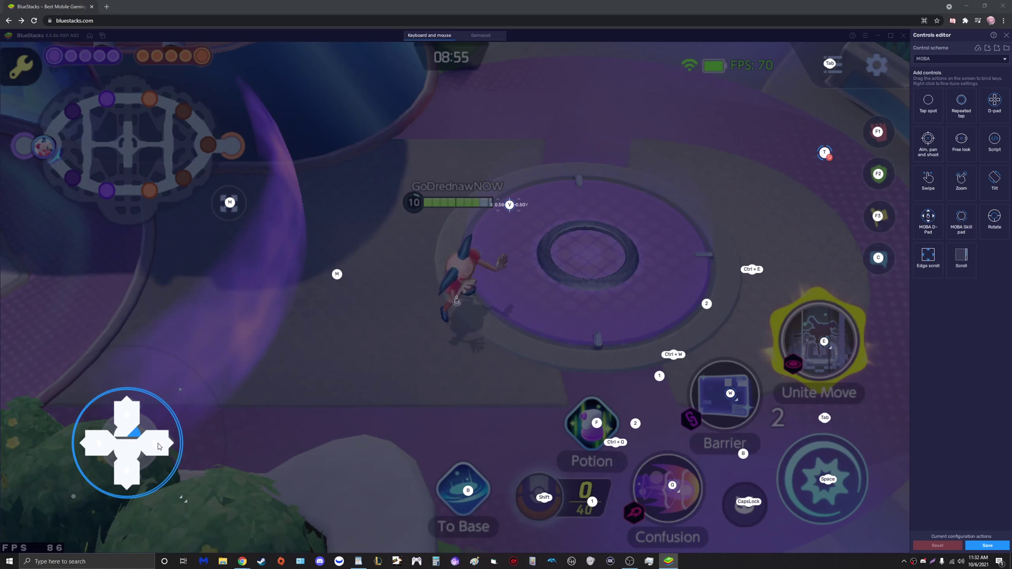
- Remove the extra D-pad covering the MOBA D-Pad, bind the map control to CapsLock, save the changes and close the editor
drag(158, 446, 360, 417)
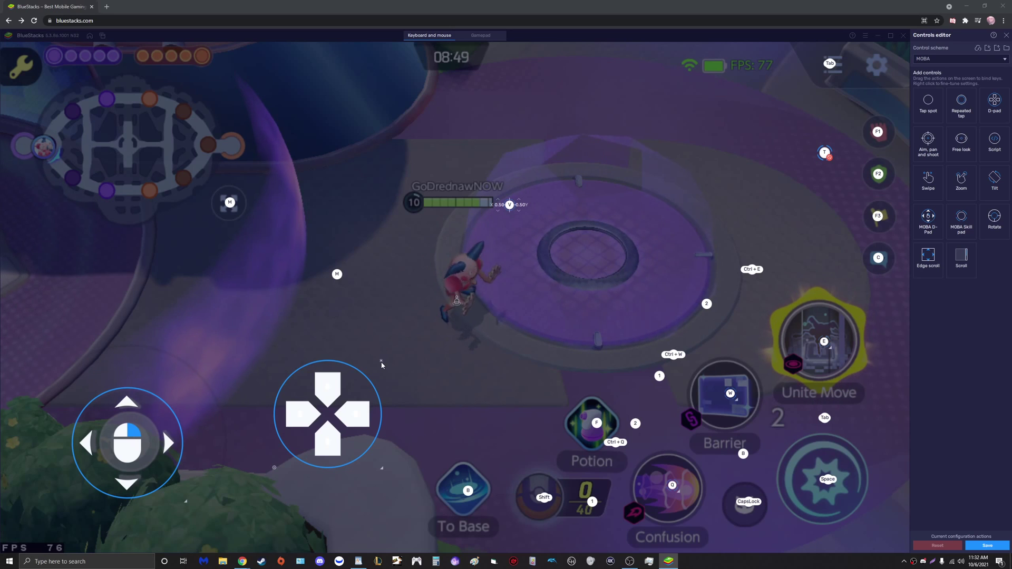
click(381, 363)
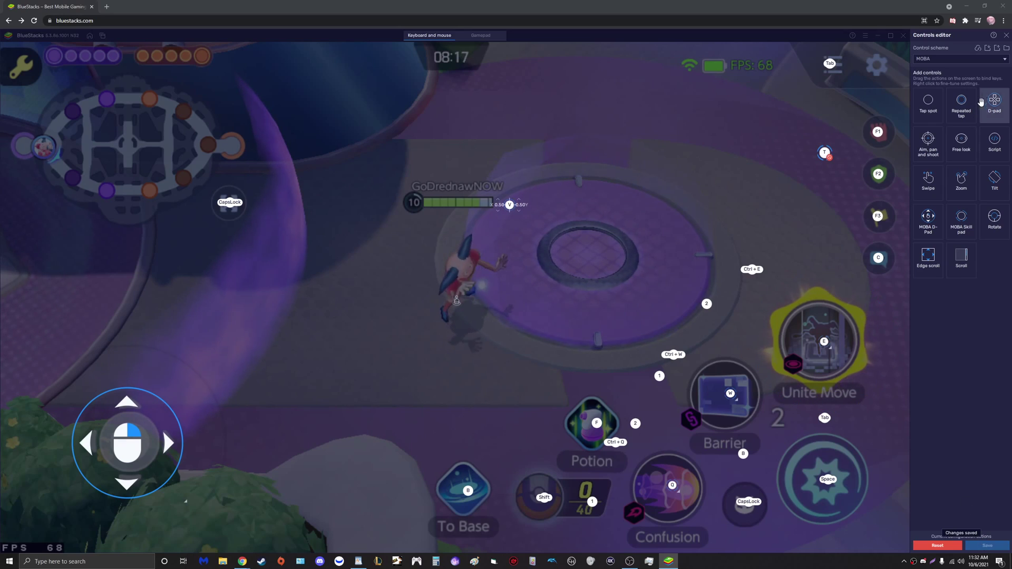
click(1006, 37)
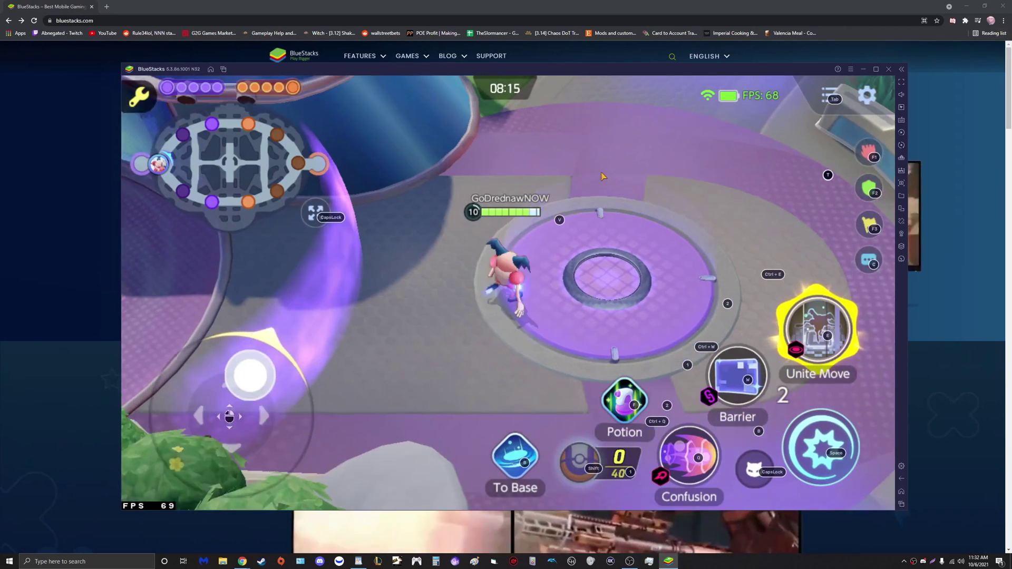
- Move Mr. Mime away from the base along the upper lane to test the edited controls
key(w)
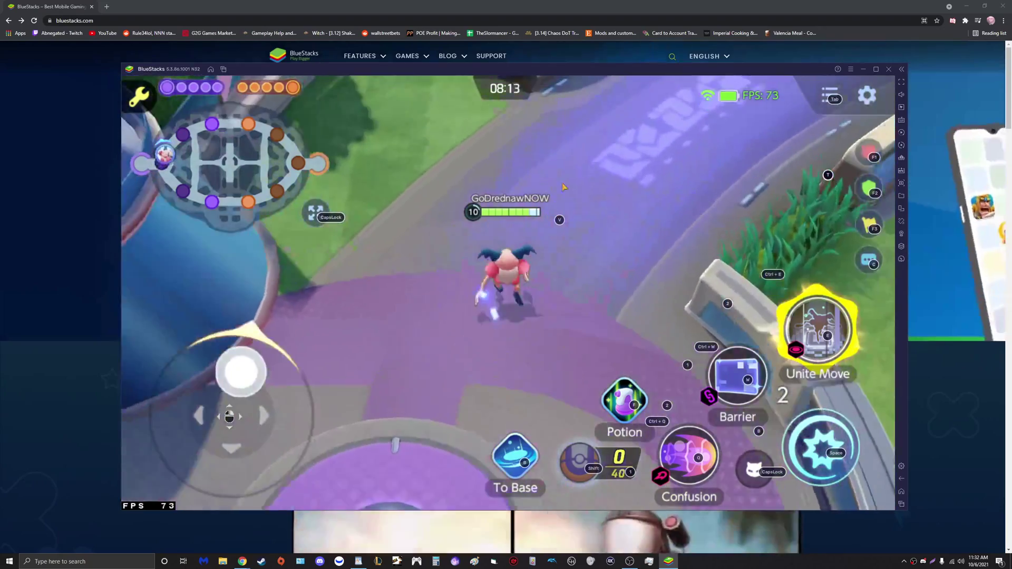
key(d)
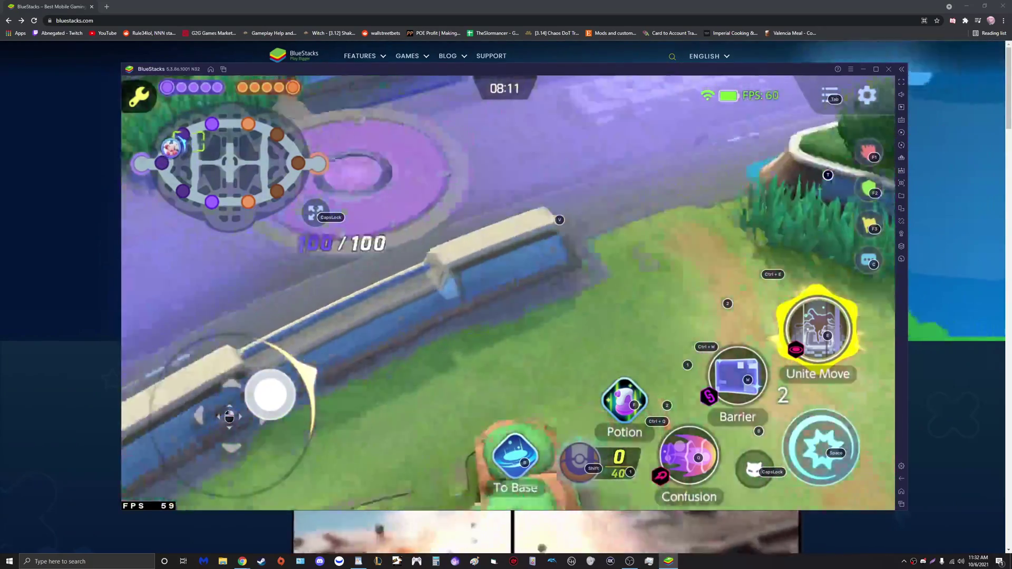
key(d)
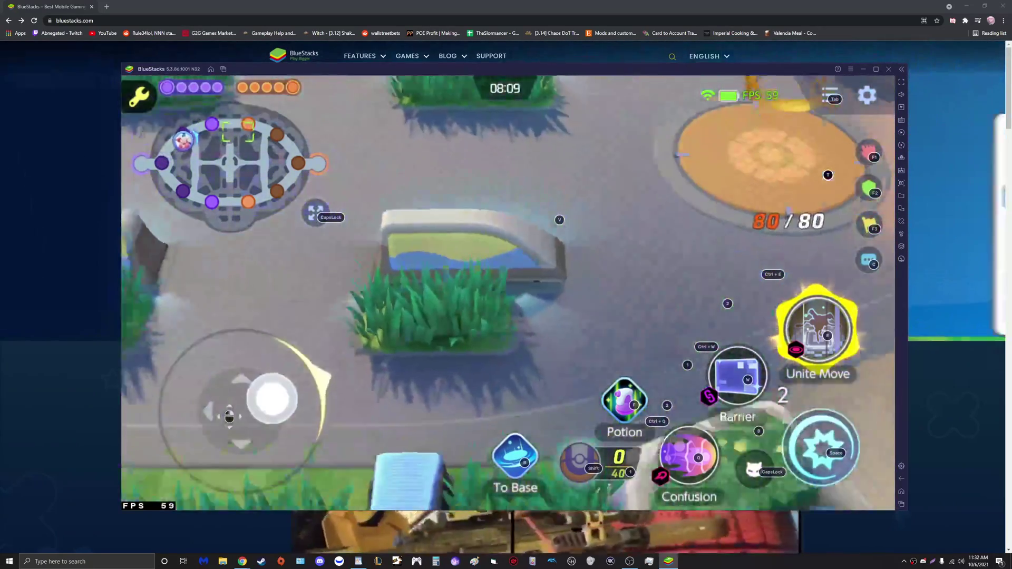
key(w)
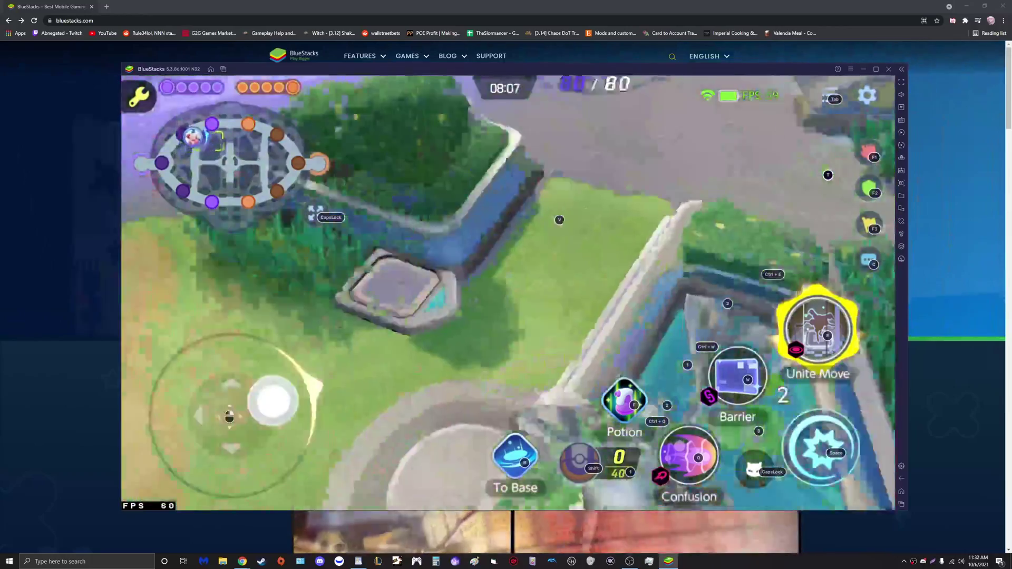
key(w)
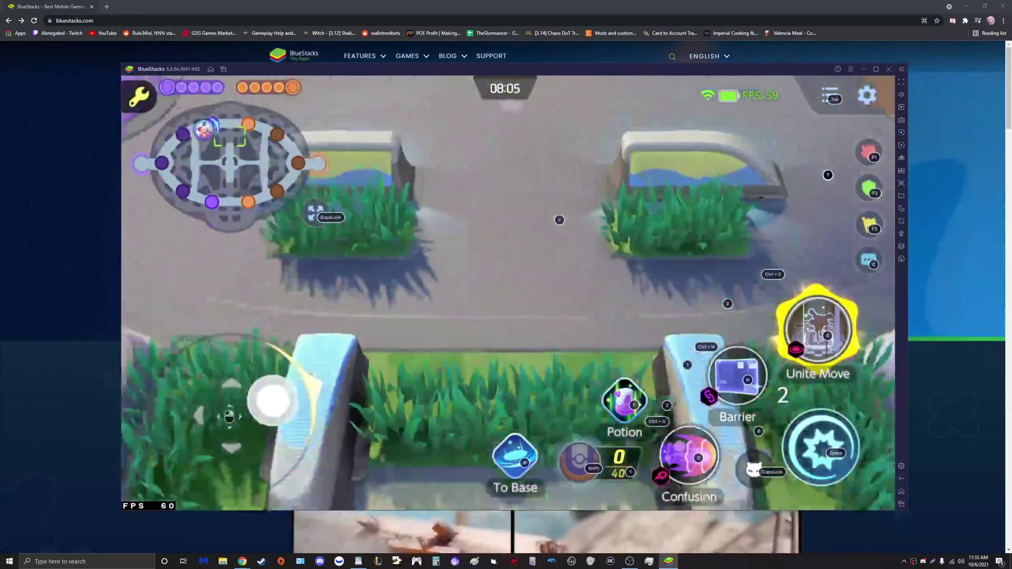
key(a)
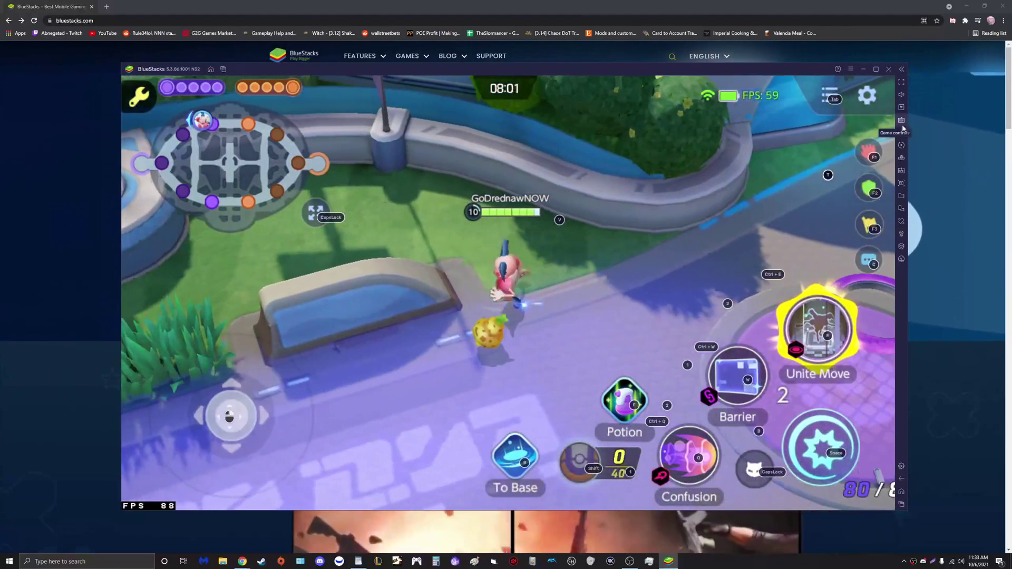
- Open the MOBA scheme in the advanced controls editor, rebind the scoring control to G and remove the spare 1 and 2 tap spots
click(902, 119)
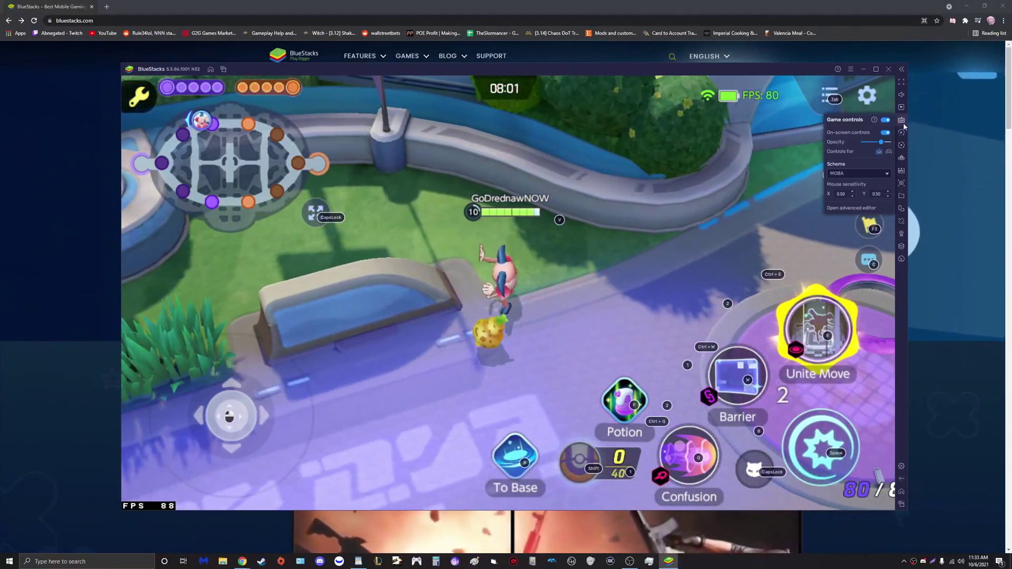
click(858, 208)
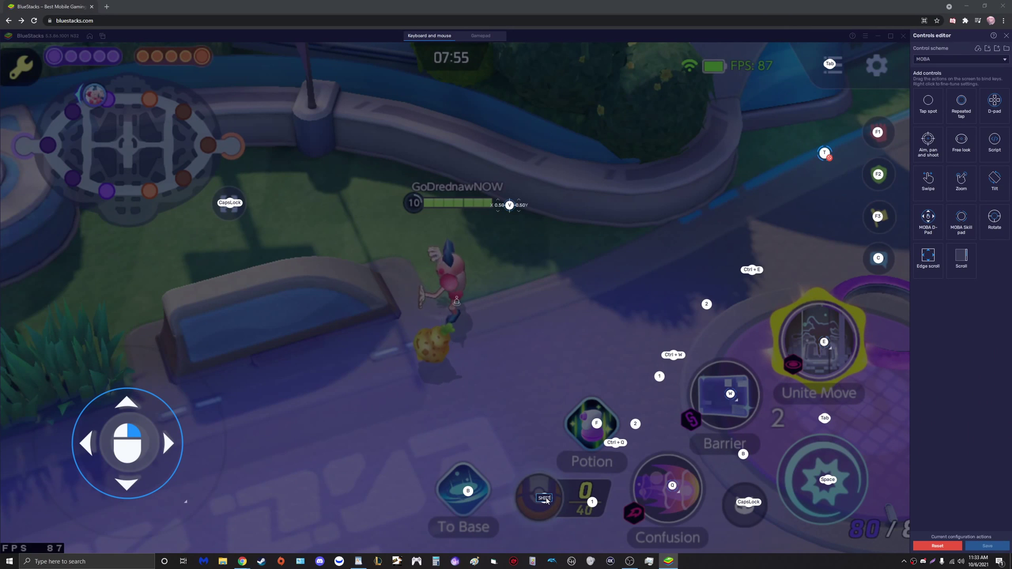
key(g)
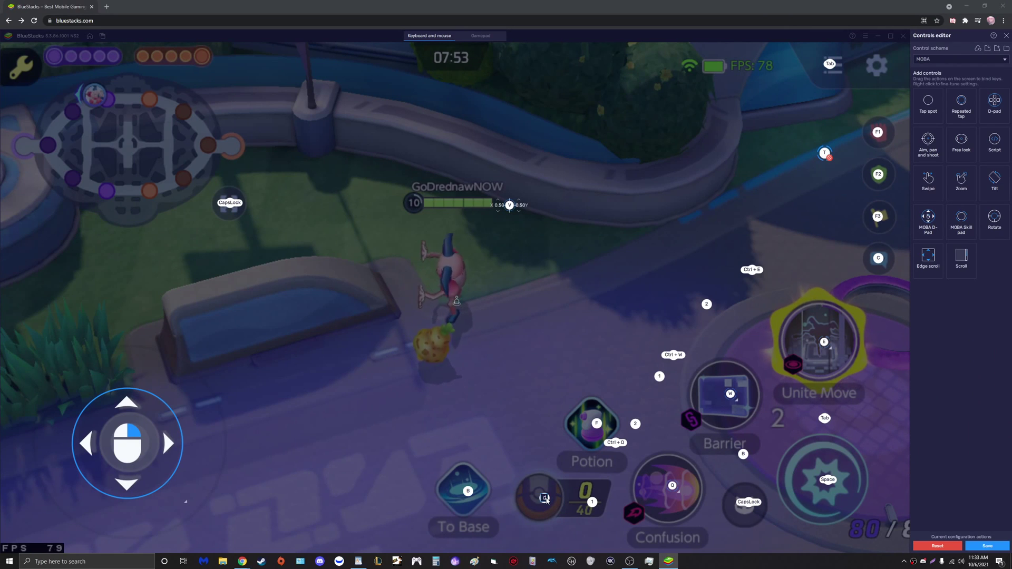
click(730, 394)
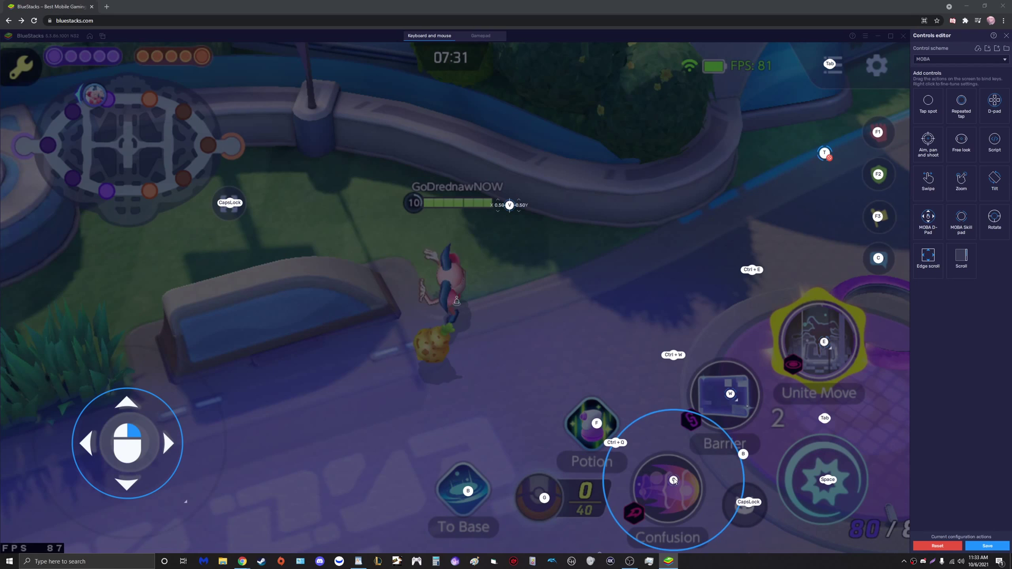
- Nudge the Q skill pad over Confusion and turn off Stop movement in its skill settings
mouse_move(672, 486)
mouse_down()
mouse_move(681, 461)
mouse_move(670, 489)
mouse_up()
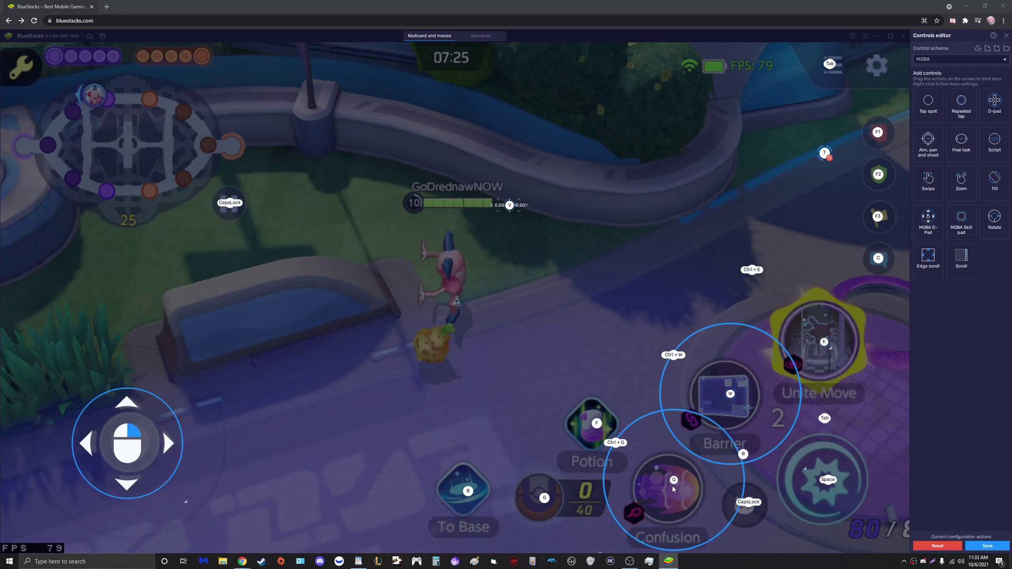
click(599, 550)
mouse_move(620, 483)
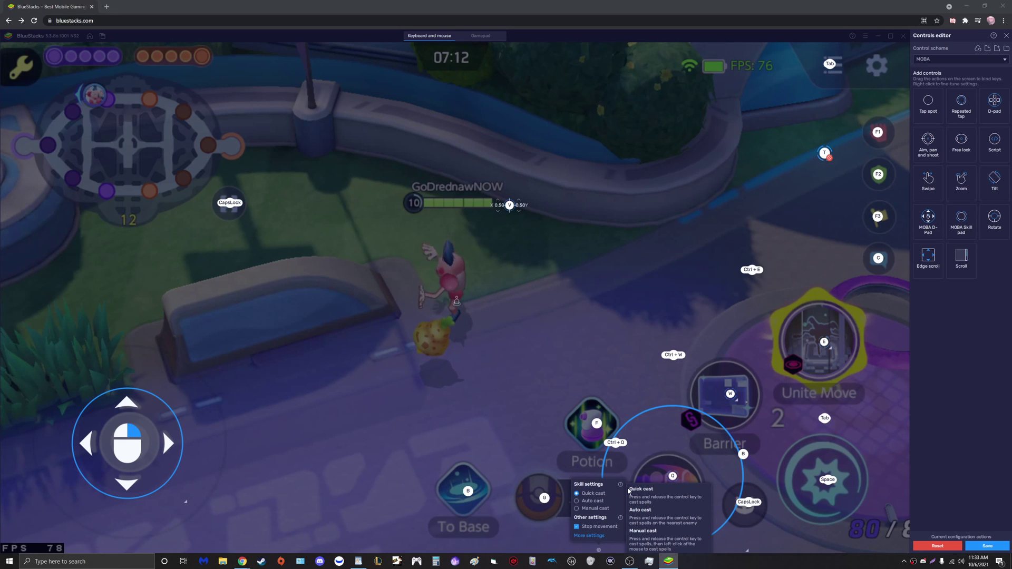
click(577, 527)
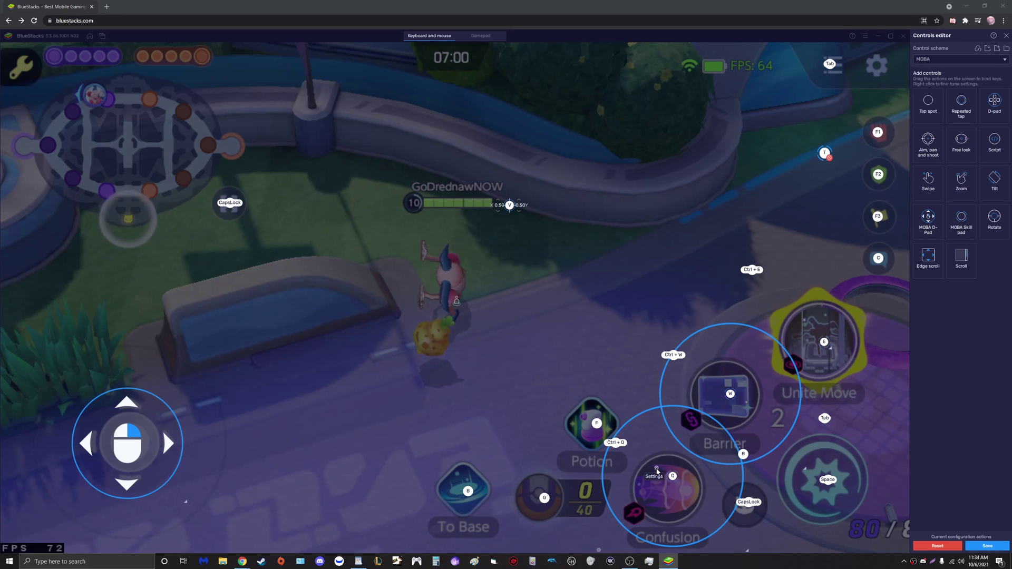
- Turn off Stop movement for the Barrier and Unite Move skill pads and bind the Unite Move to R
click(657, 469)
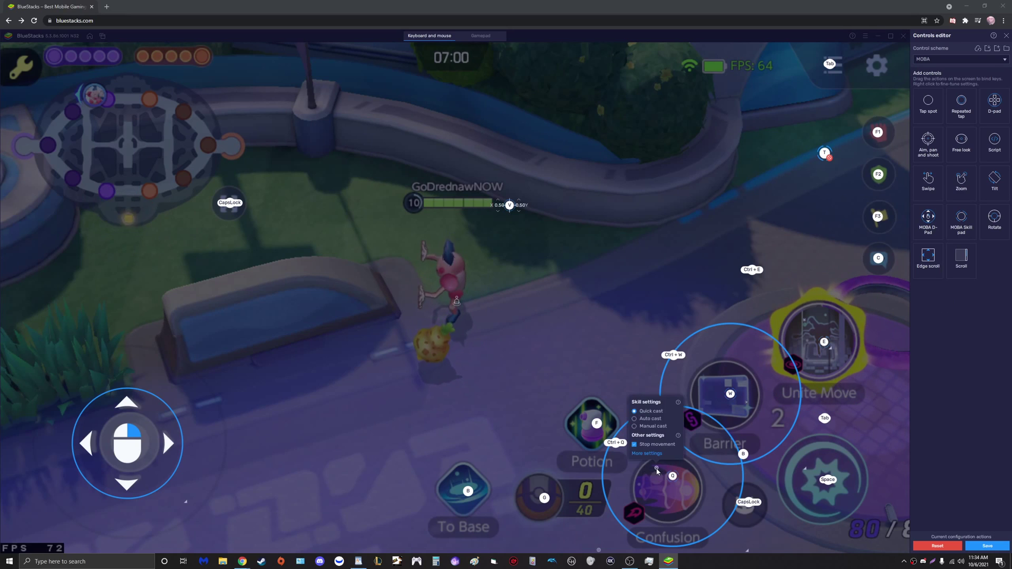
click(906, 414)
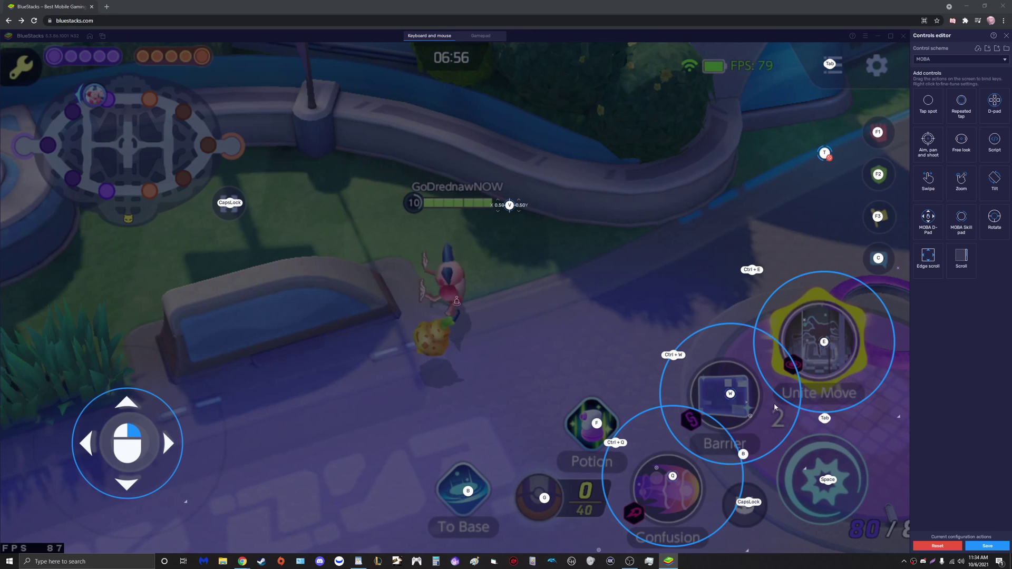
click(751, 417)
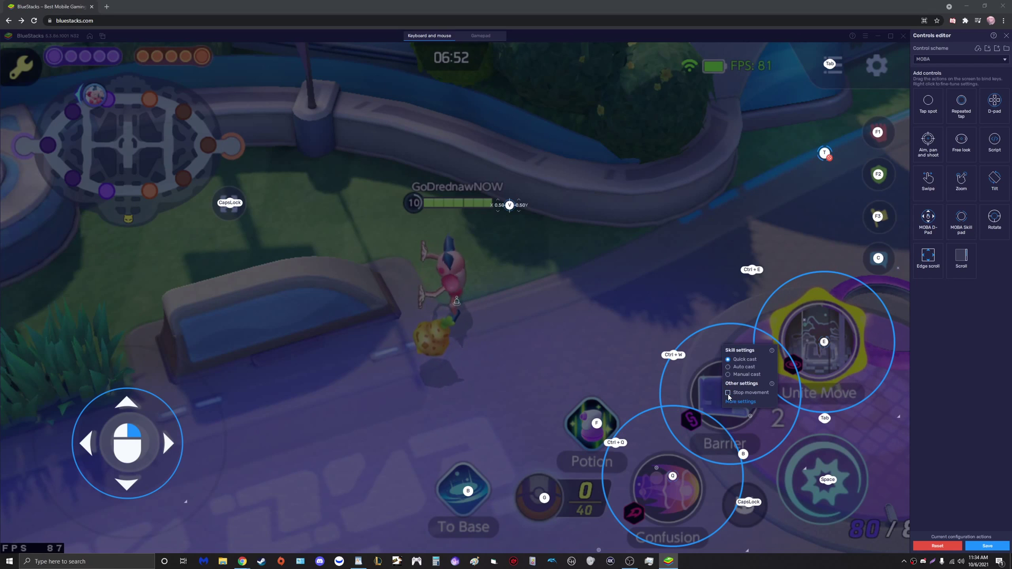
click(824, 343)
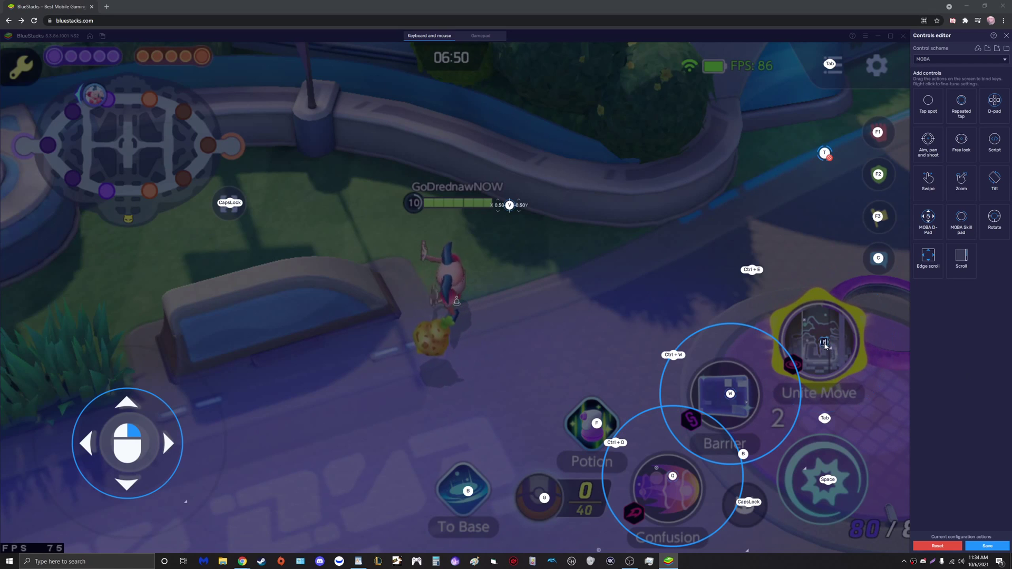
key(r)
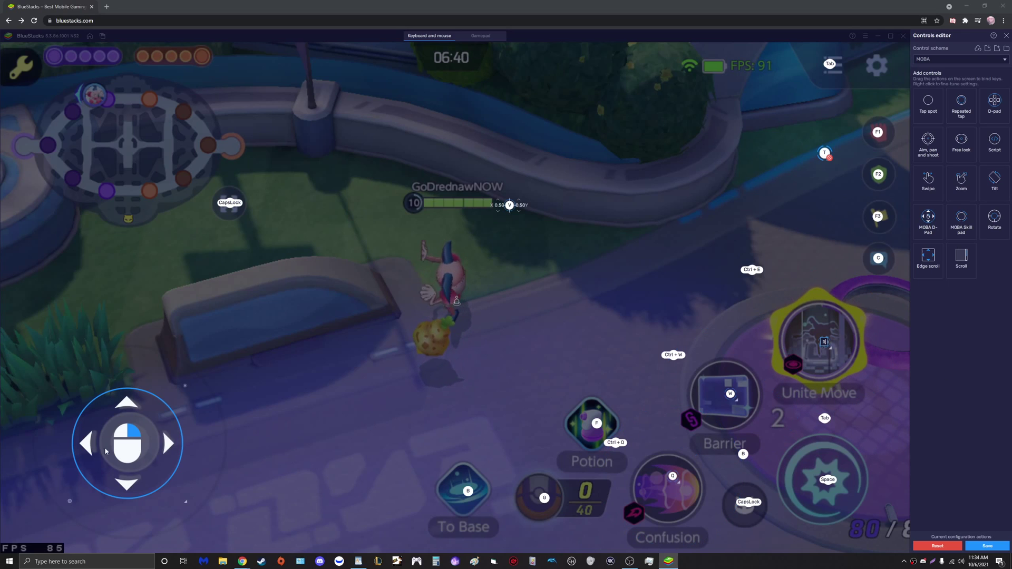
- Set the hero speed to 30 in the MOBA D-Pad settings, save the changes and close the editor
right_click(69, 504)
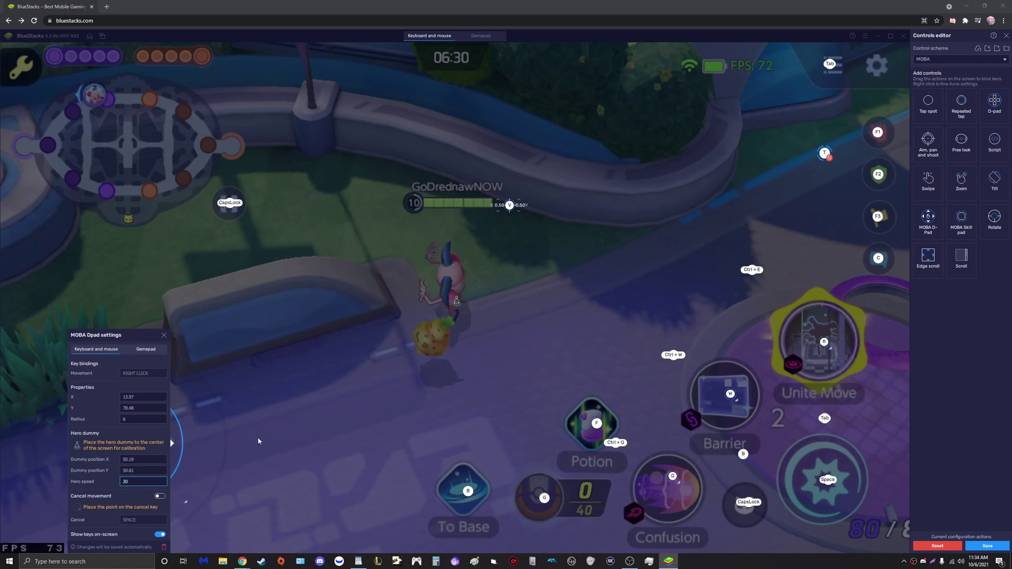
click(922, 330)
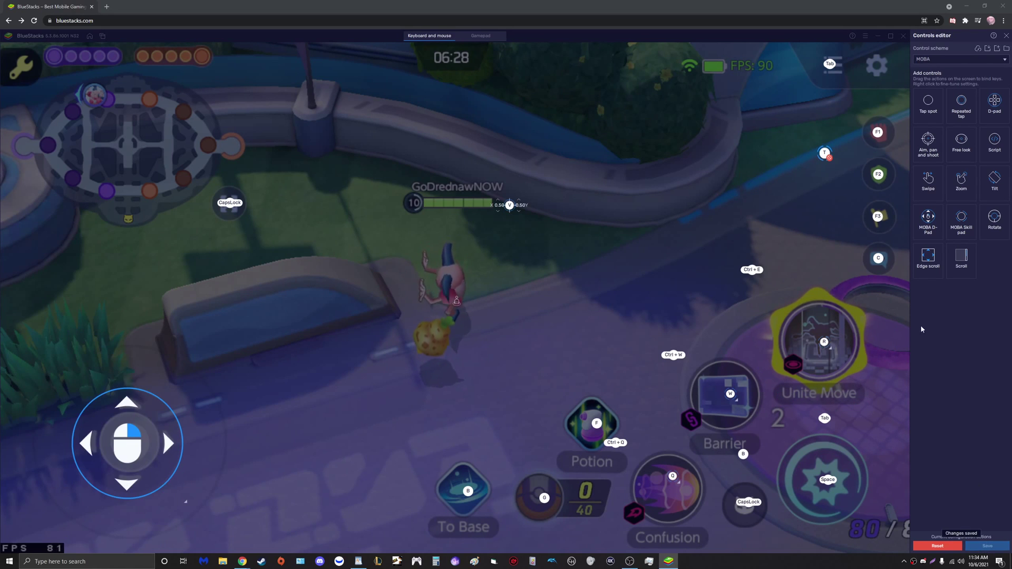
click(1006, 36)
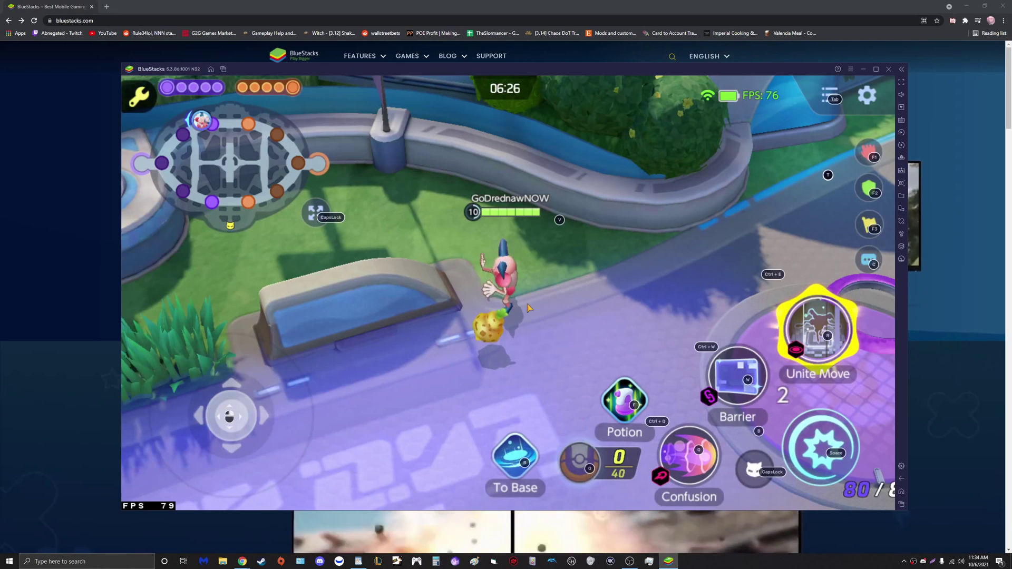
- Move Mr. Mime around near the purple goal zone to test movement with the edited controls
right_click(573, 321)
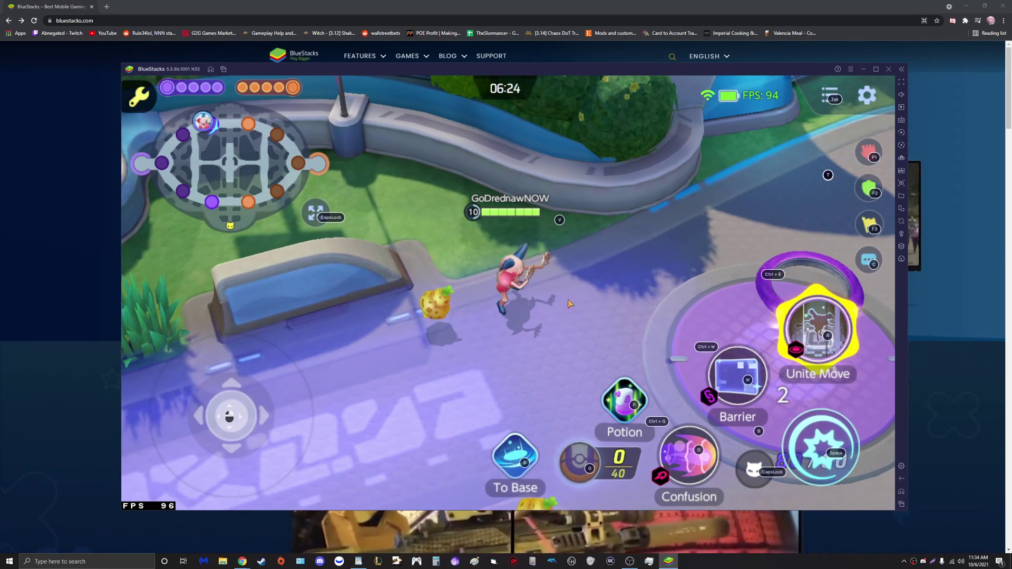
right_click(589, 270)
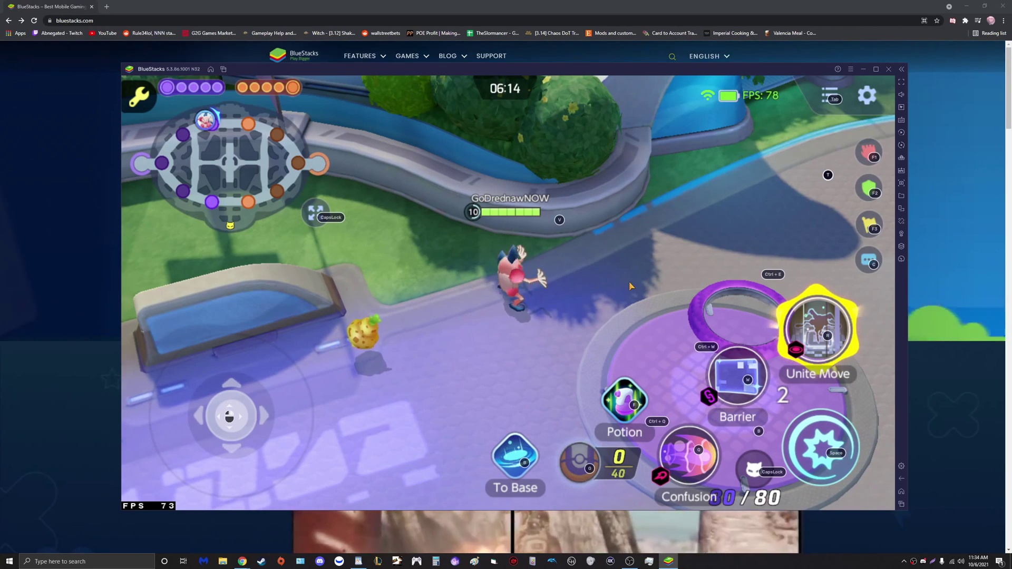
key(d)
key(s)
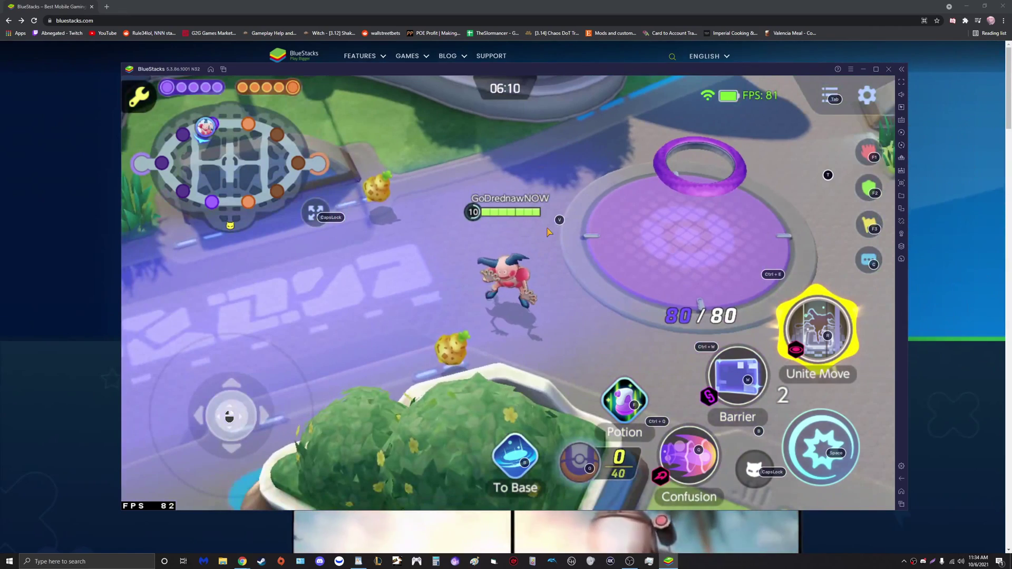
key(w)
key(s)
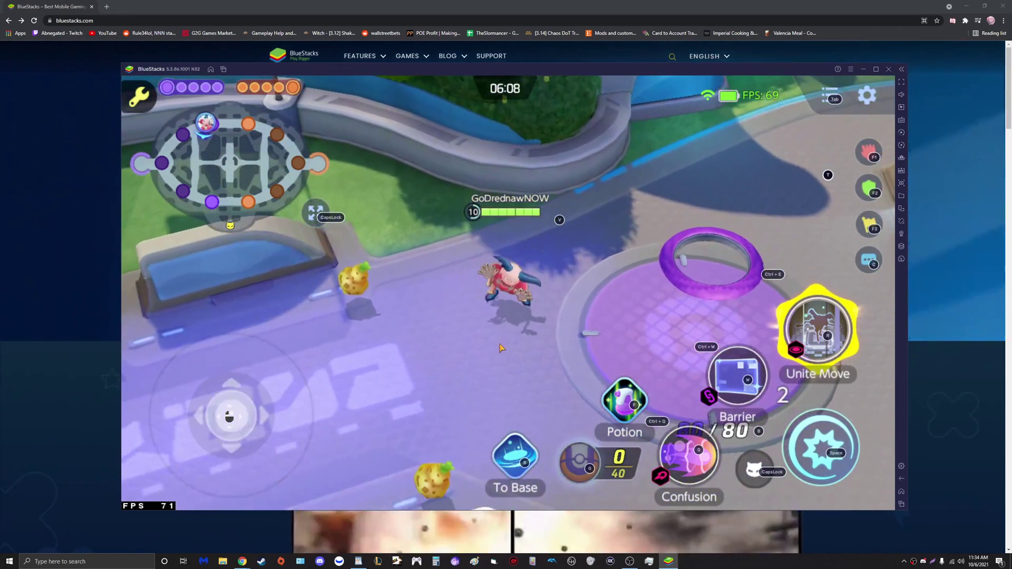
- Reopen the controls editor and review the hero dummy position and speed in the MOBA D-Pad settings
click(902, 121)
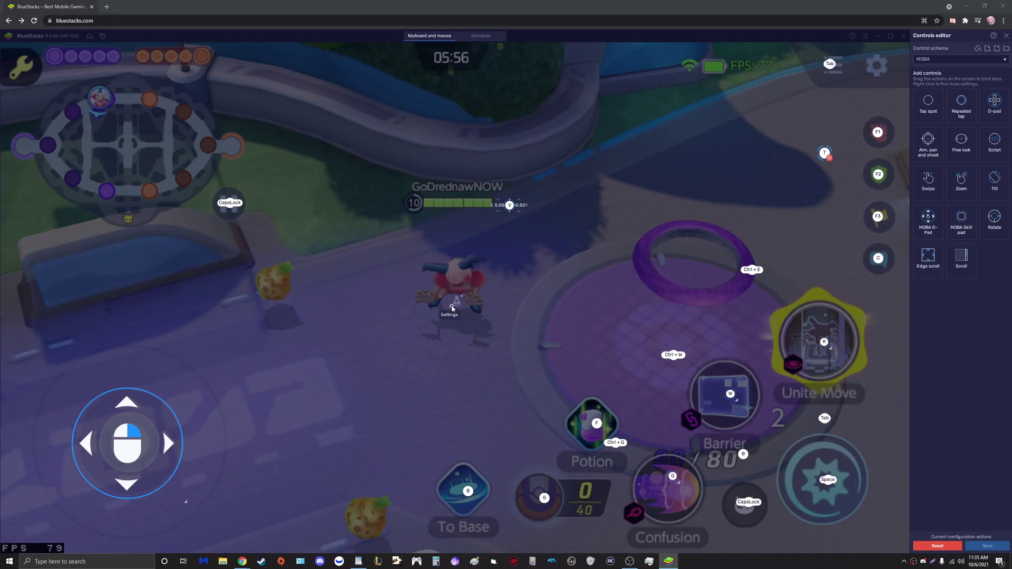
click(451, 308)
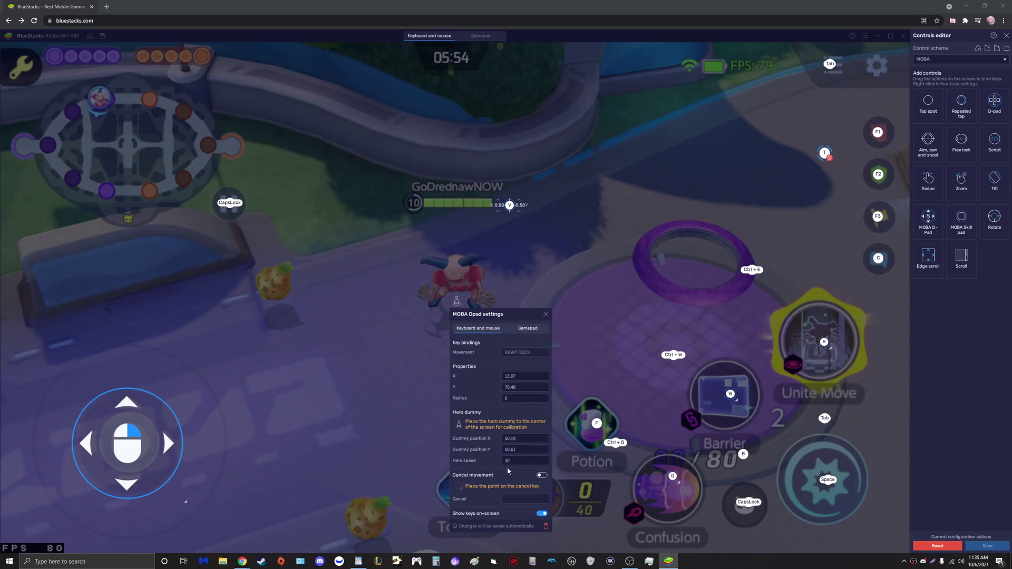
click(515, 451)
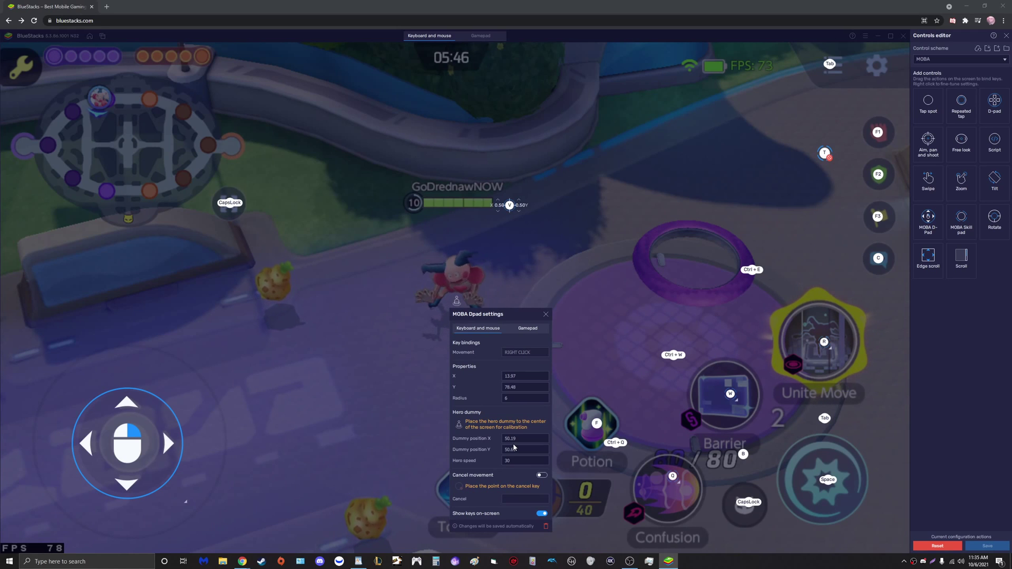
click(546, 314)
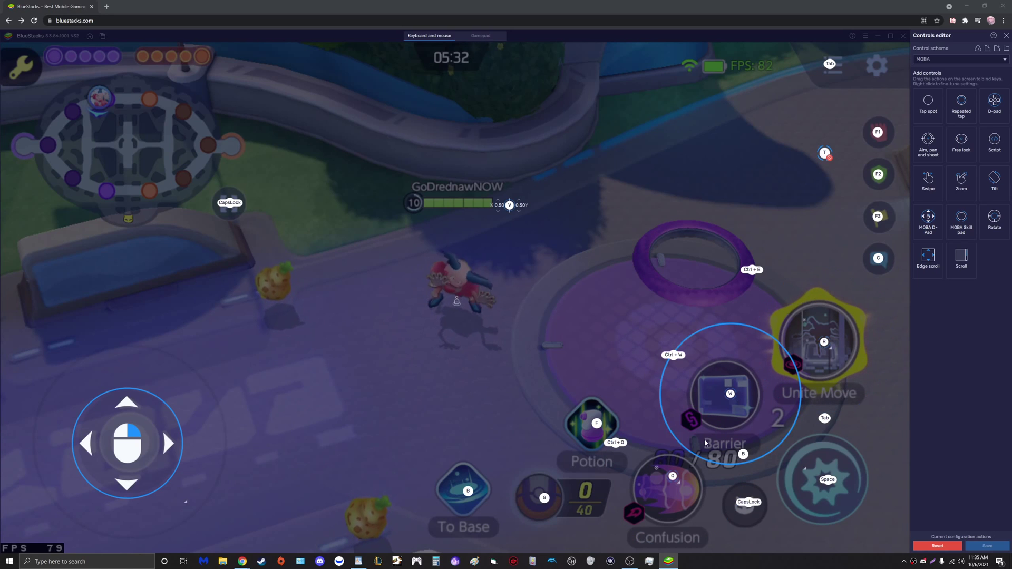
- Set the cancel key of the Confusion skill pad to X BUTTON1, save the changes and close the editor
click(598, 551)
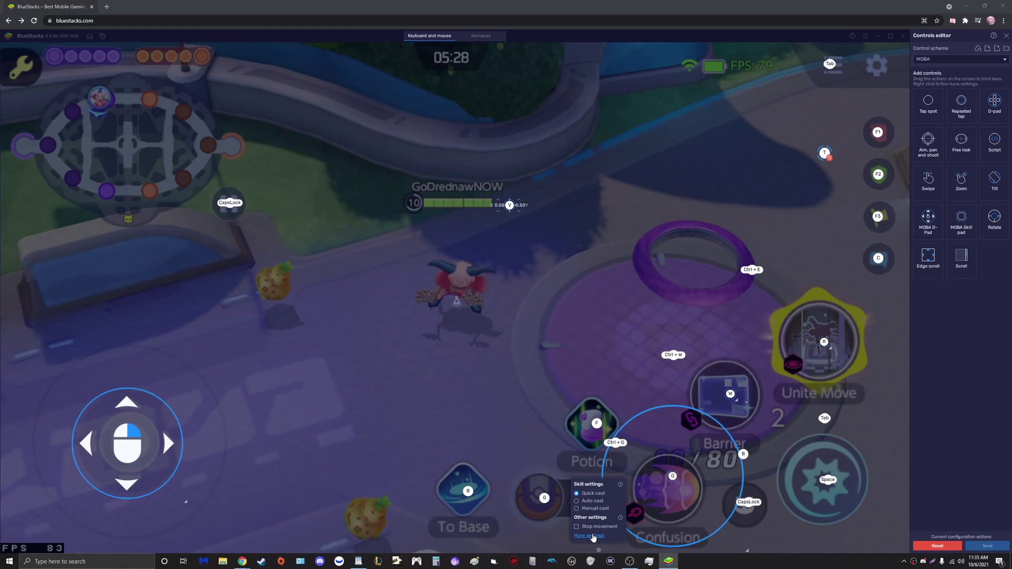
click(592, 536)
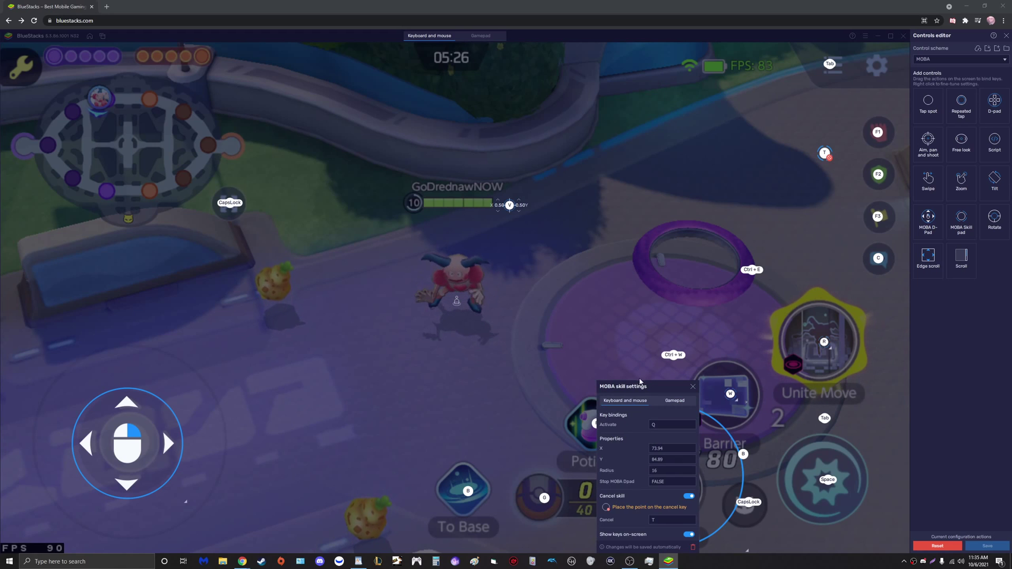
drag(640, 382, 545, 284)
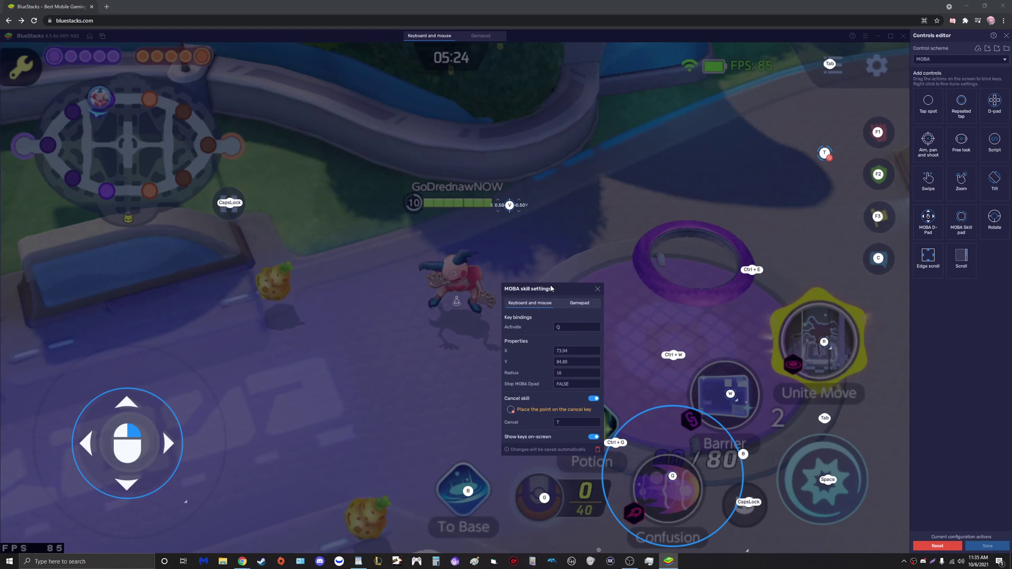
click(574, 423)
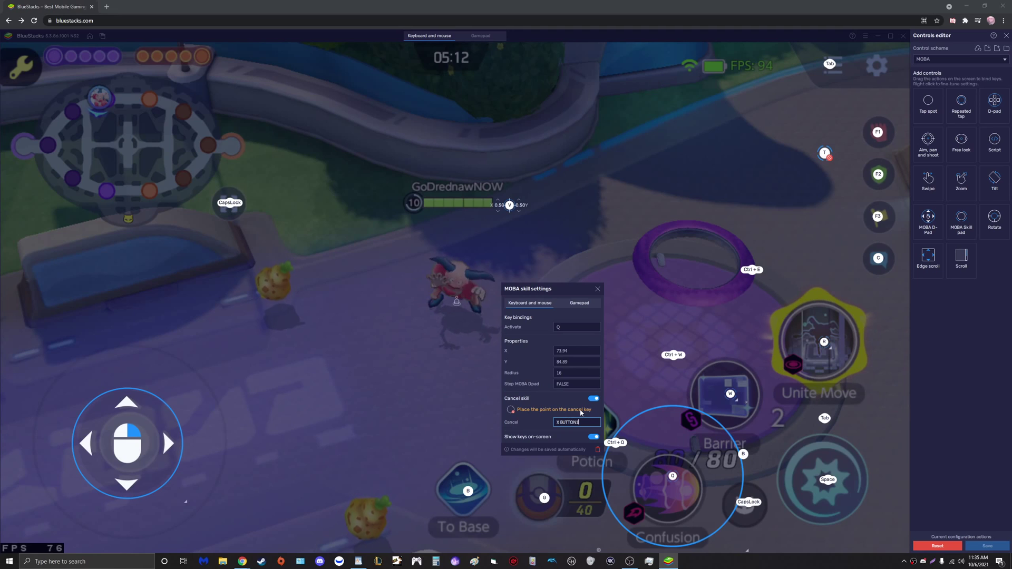
click(598, 289)
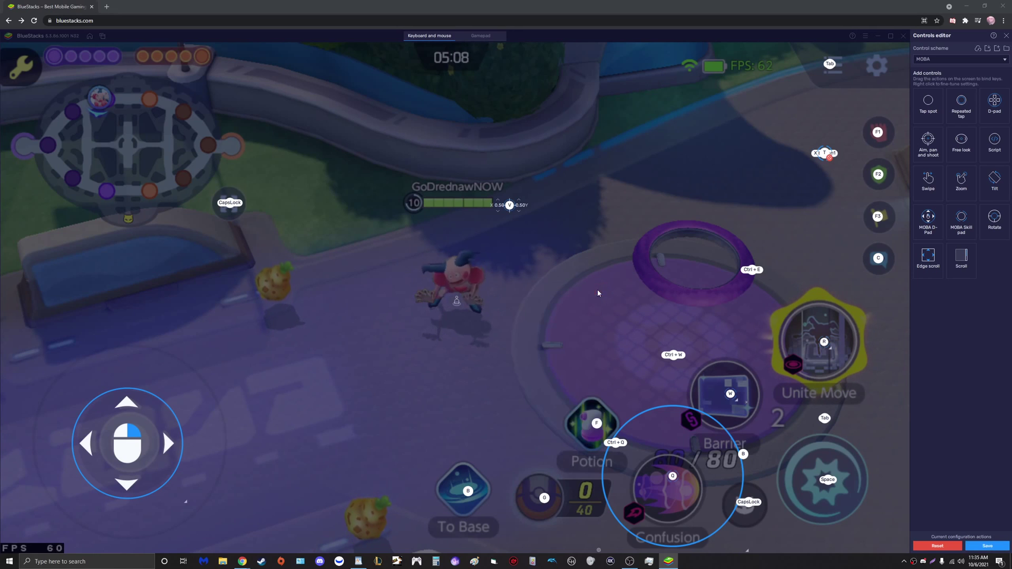
click(989, 547)
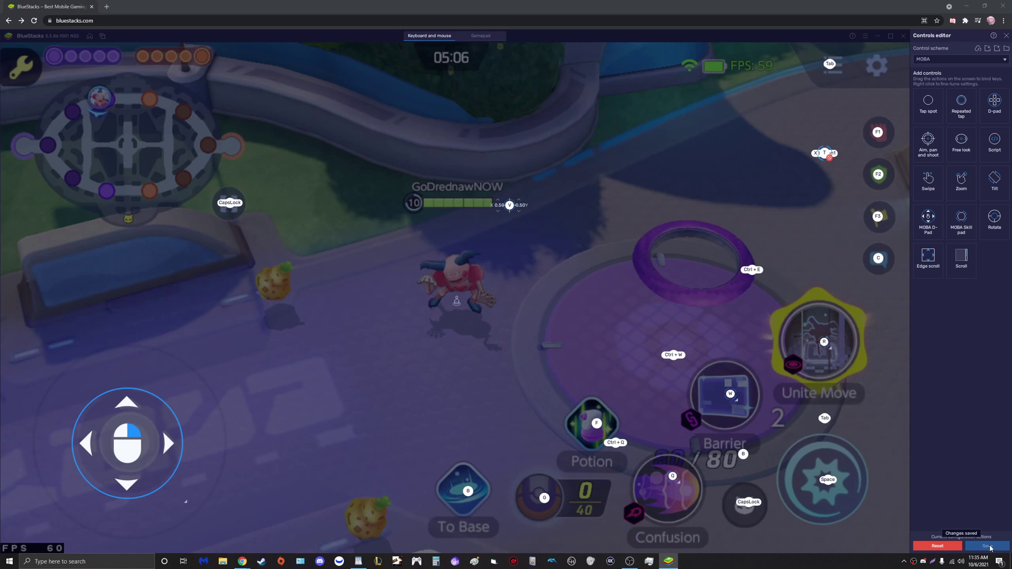
click(1006, 35)
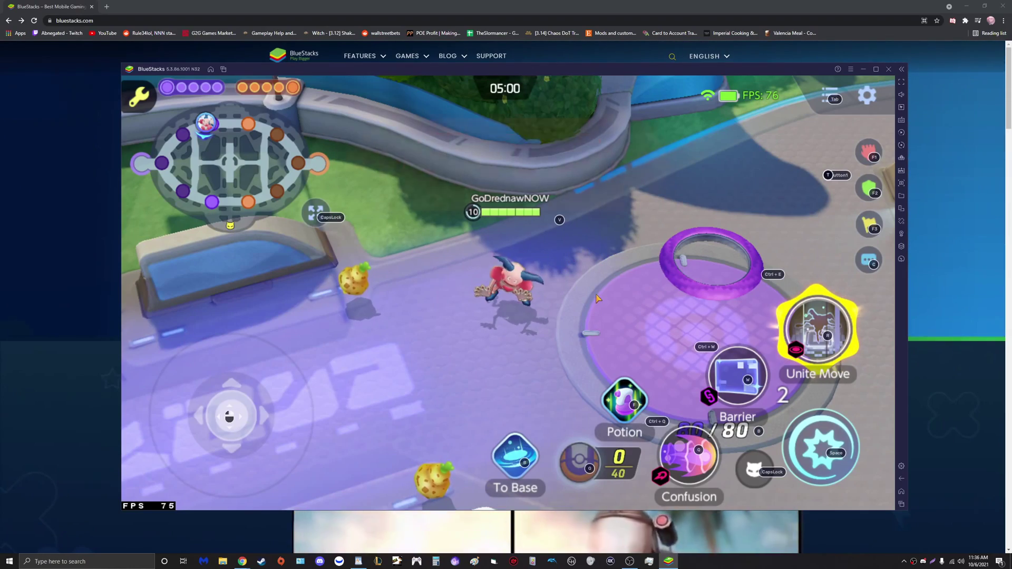
- Move Mr. Mime past the goal zone, then raise its level by one with the practice options to upgrade Confusion to Confusion+
key(d)
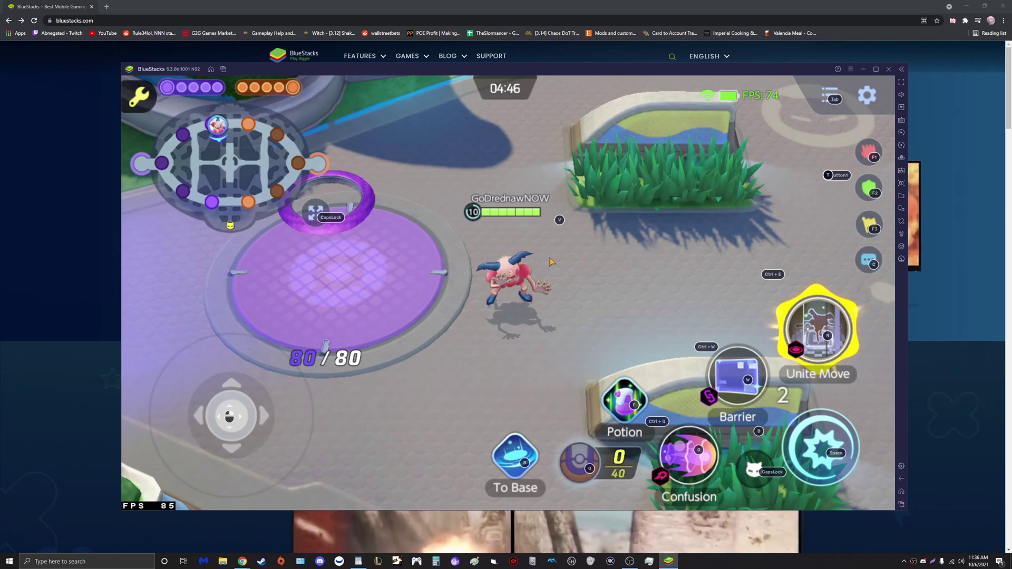
click(139, 97)
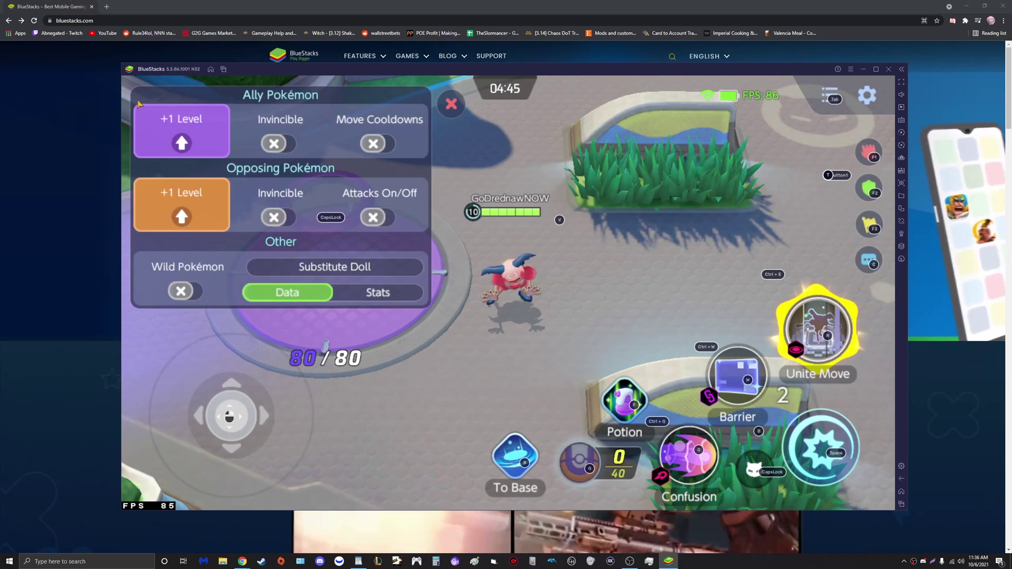
click(182, 141)
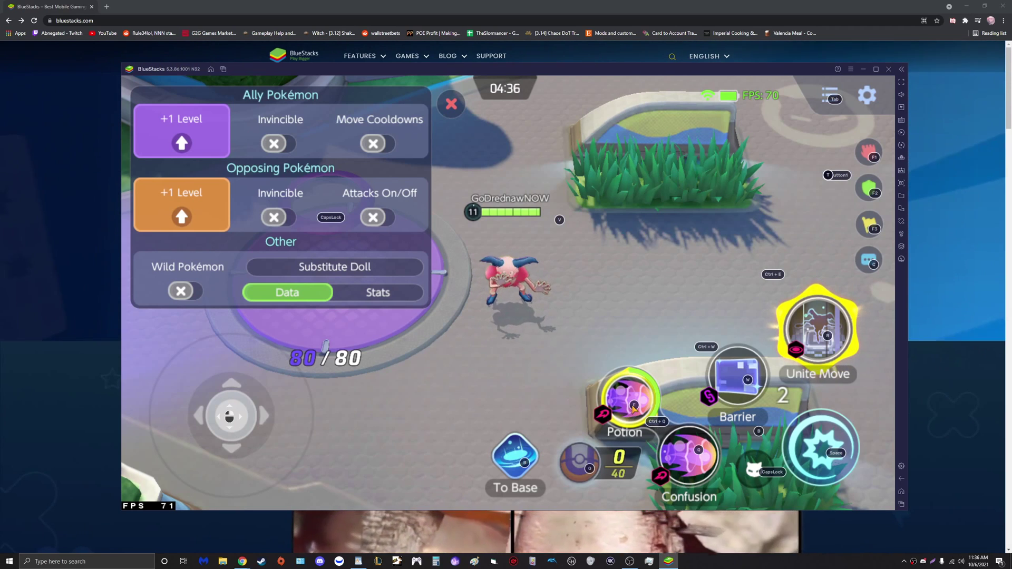
click(450, 104)
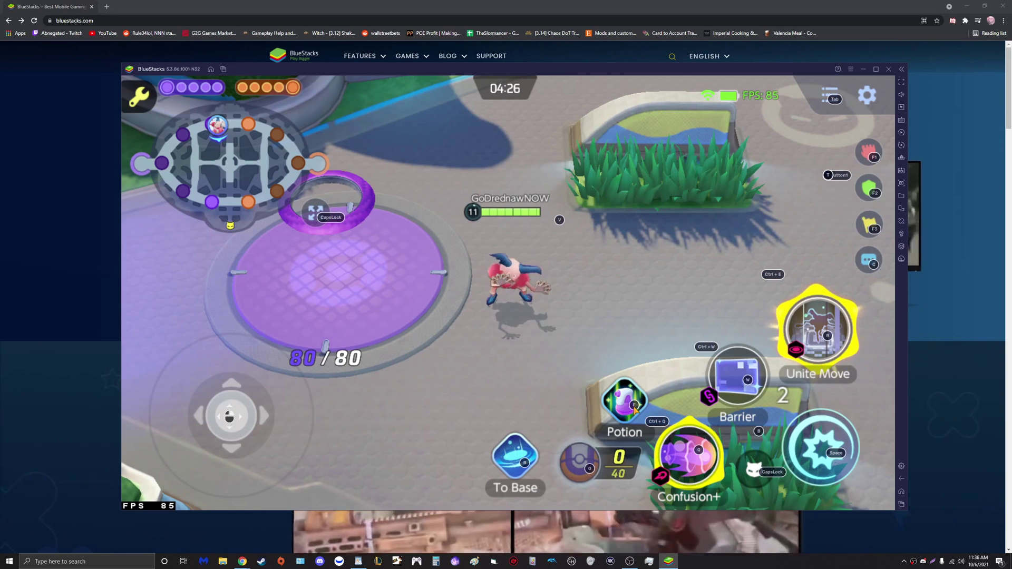
click(635, 409)
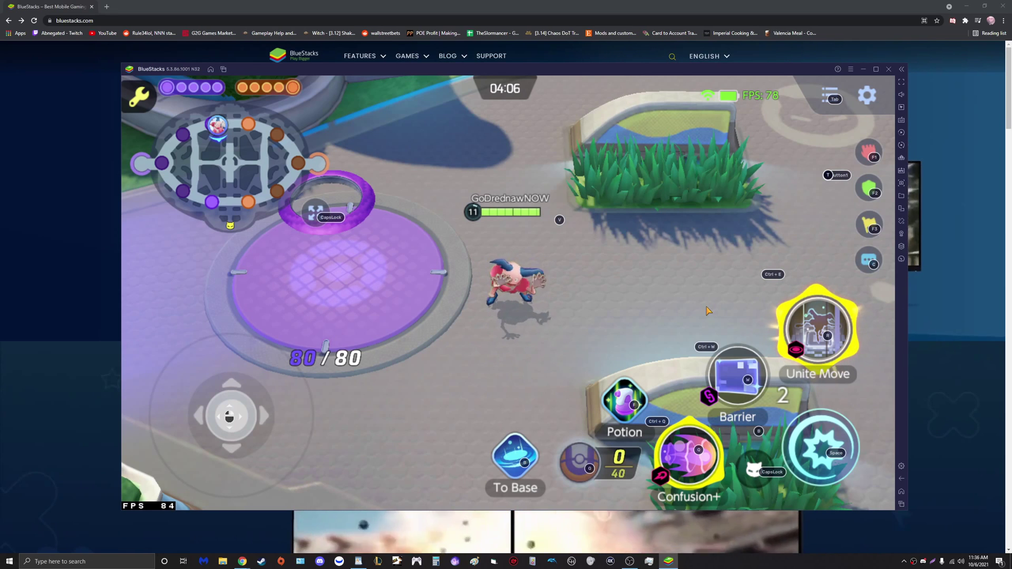
- Raise Mr. Mime to level 13 with the ally level option in the practice settings
click(138, 108)
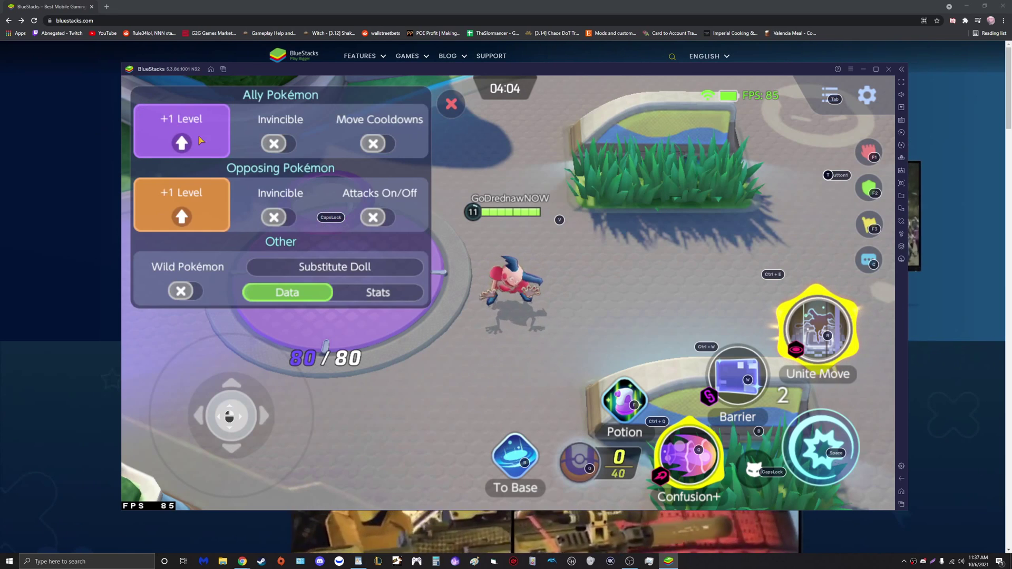
click(198, 136)
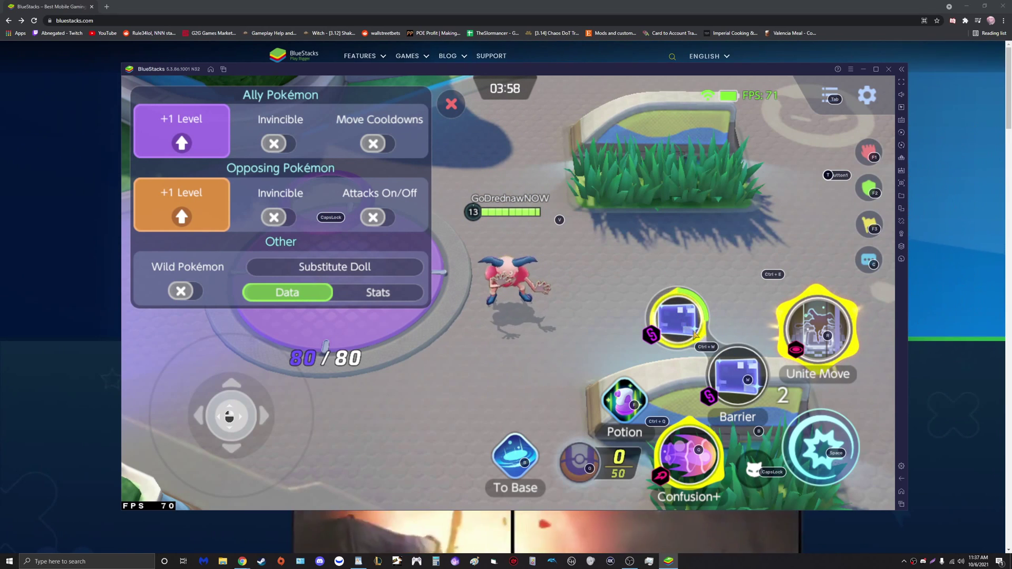
- Set the key of the Barrier upgrade control to Alt + W, save the scheme, close the editor and upgrade Barrier to Barrier+
click(902, 121)
click(851, 208)
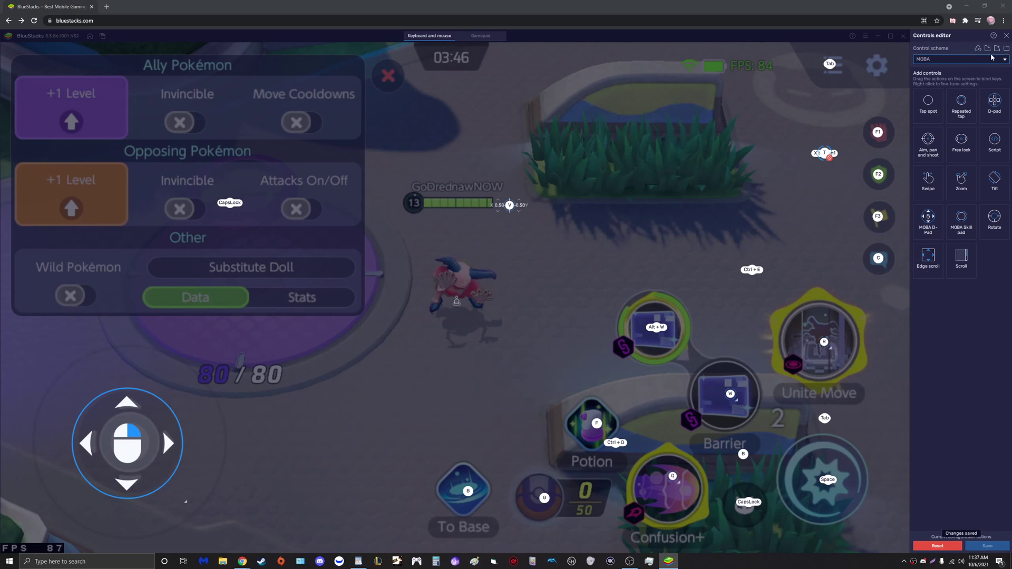
key(Escape)
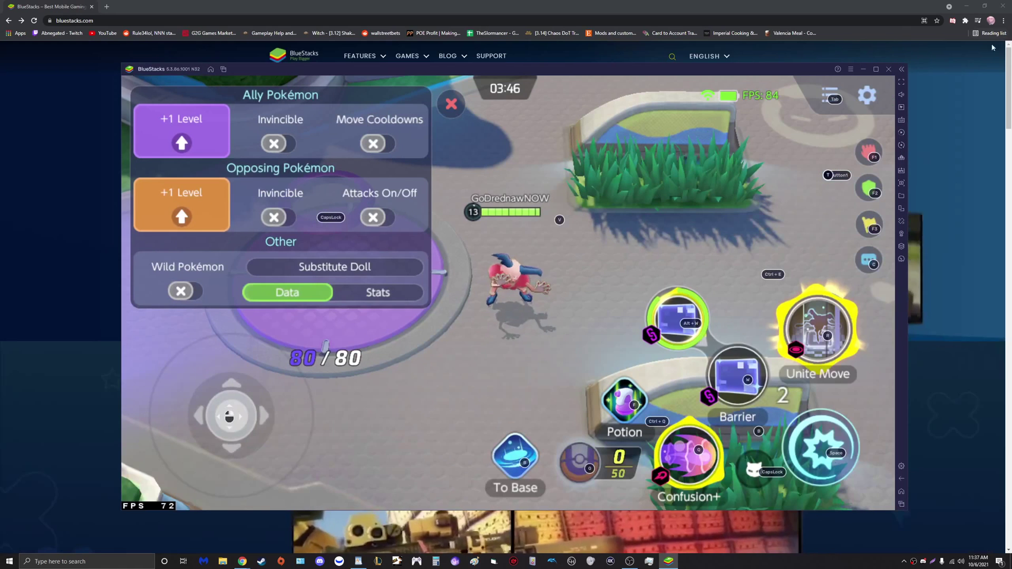
click(697, 350)
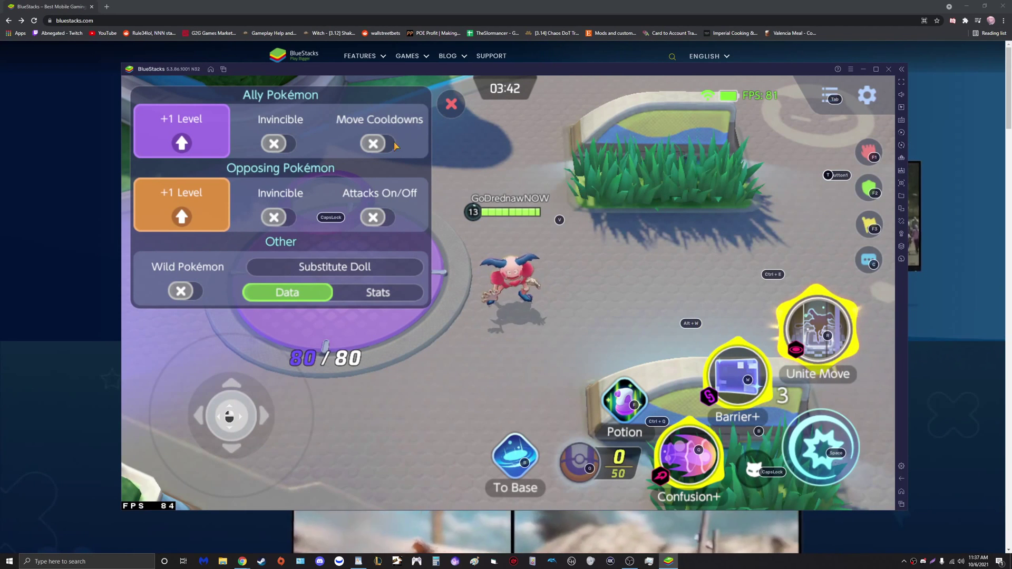
- Close the practice options and move Mr. Mime away from the purple goal zone to the open lane between the grass patches
click(452, 105)
key(d)
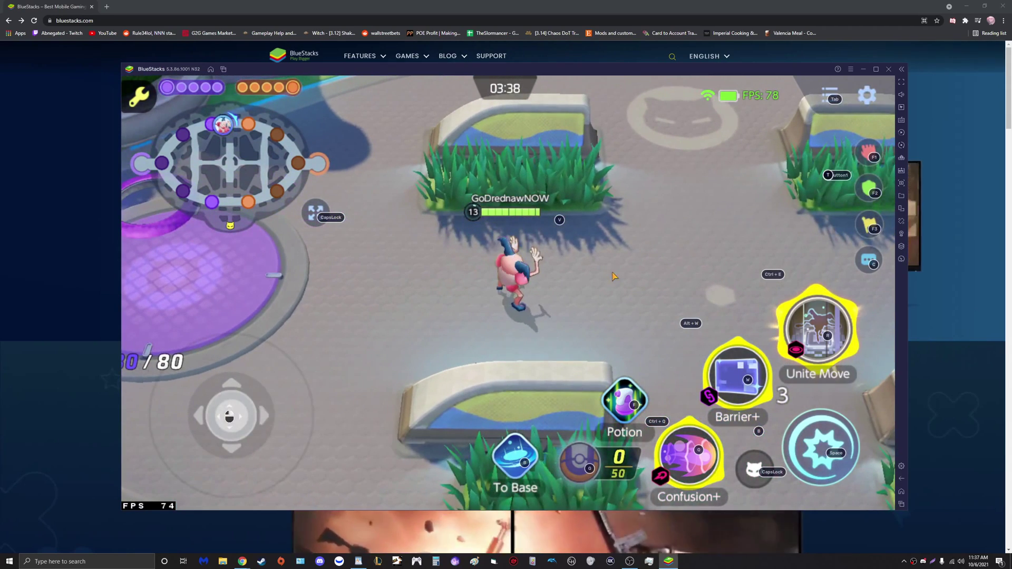
key(d)
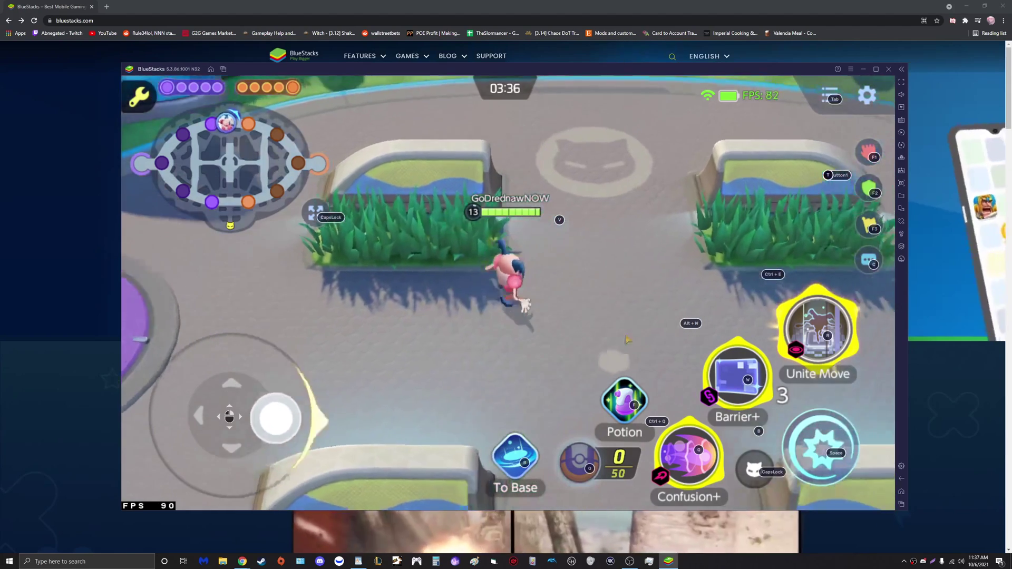
key(d)
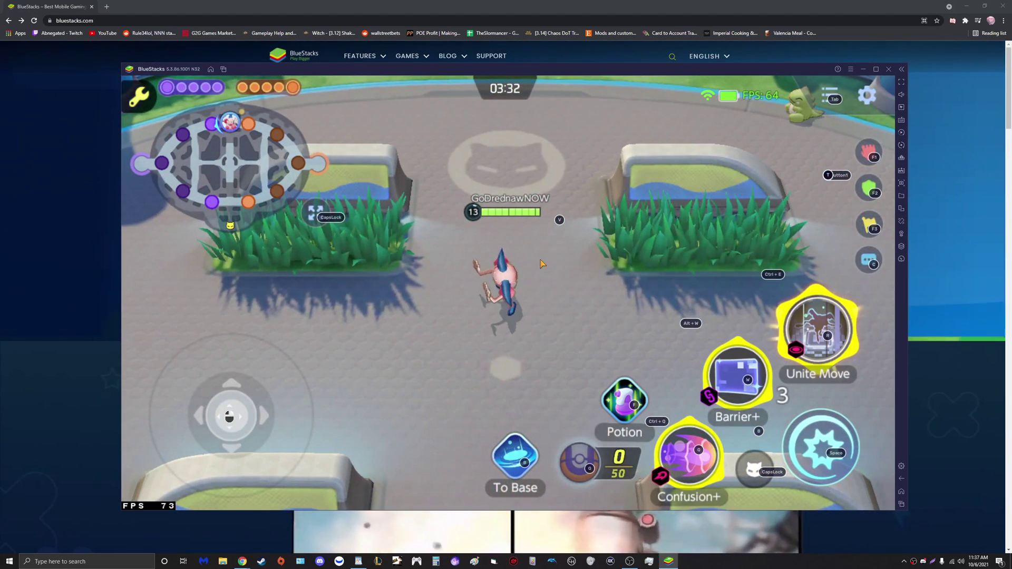
- Test Barrier+ by holding its aim in different directions while moving Mr. Mime along the lane to the substitute doll
key(w)
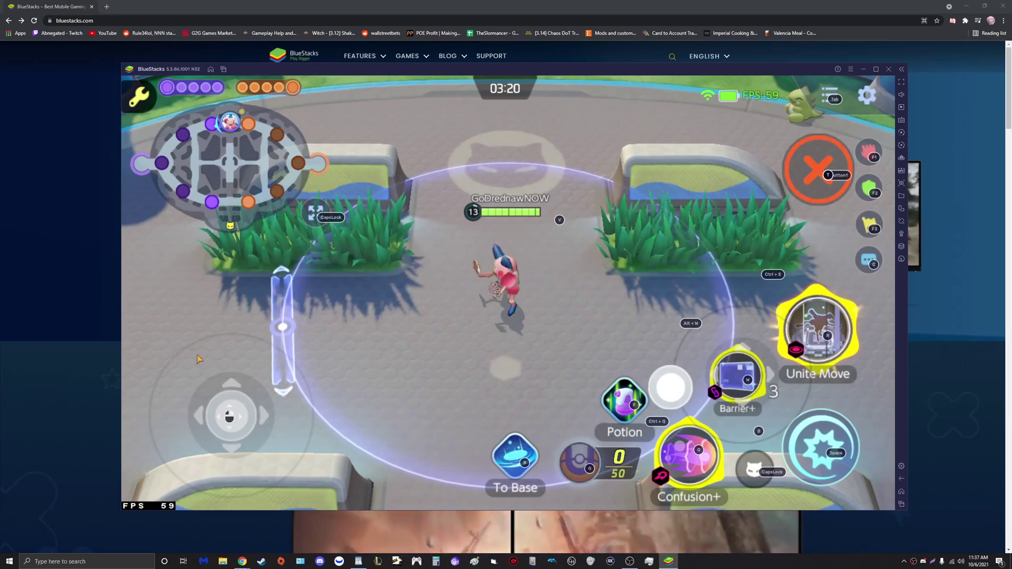
key(a)
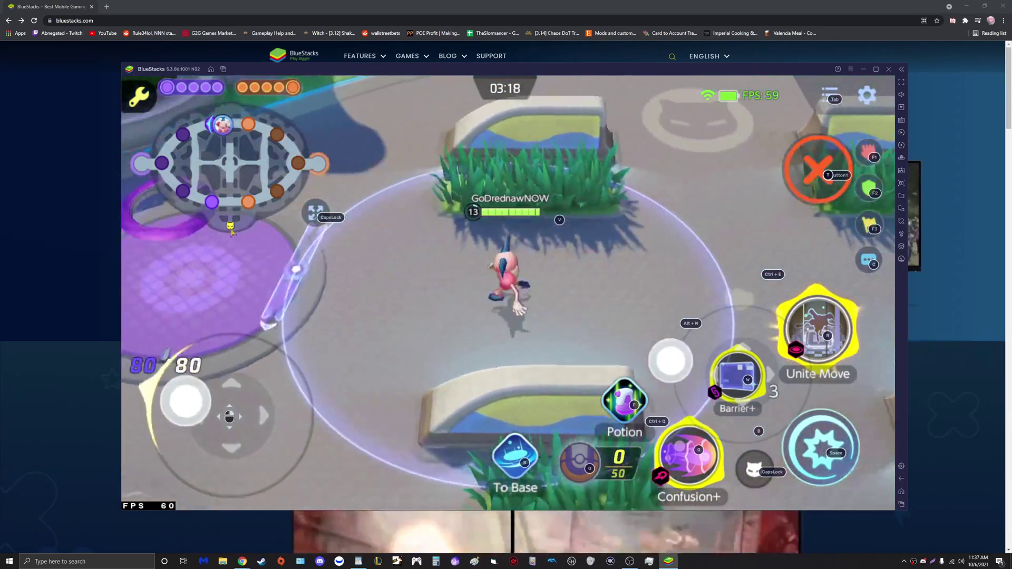
key(d)
key(w)
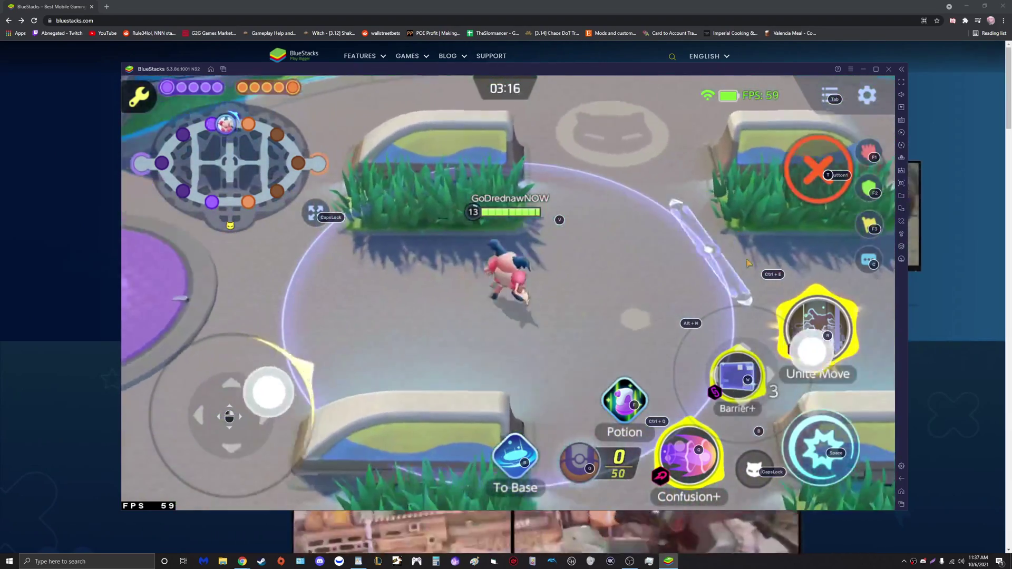
key(d)
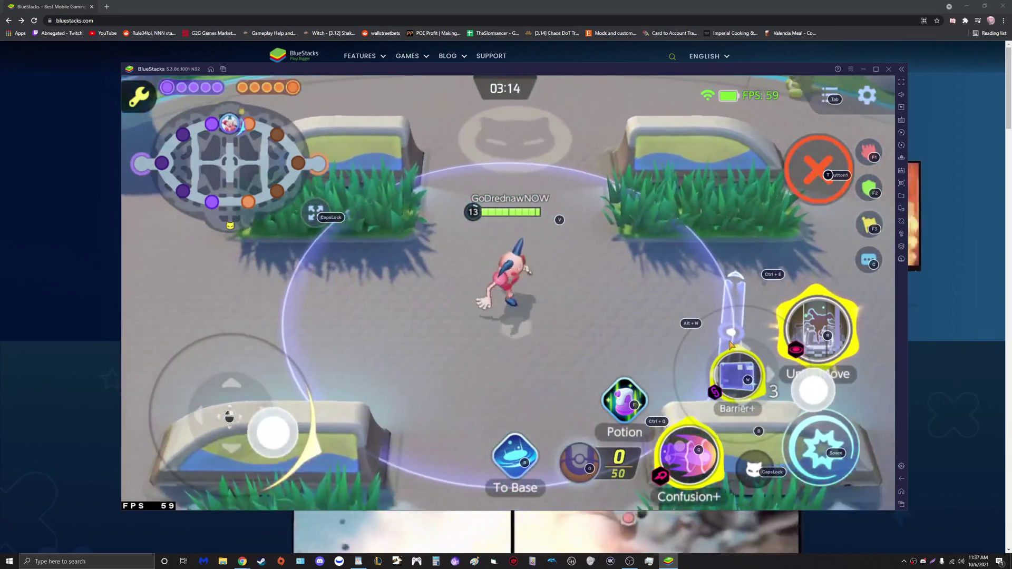
key(w)
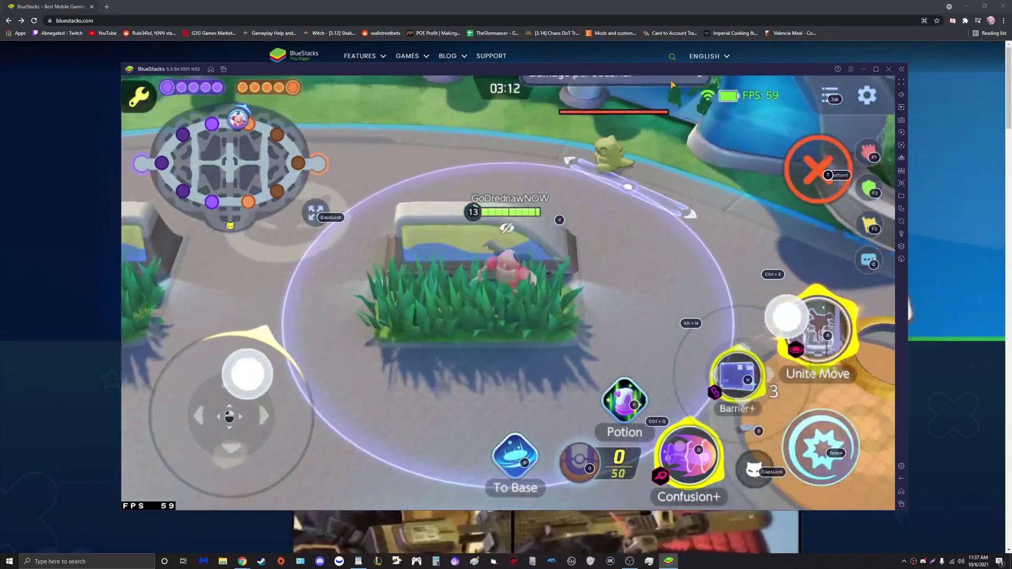
- Hit the substitute doll with Confusion+ against the placed barrier, then move Mr. Mime back between the grass patches
key(q)
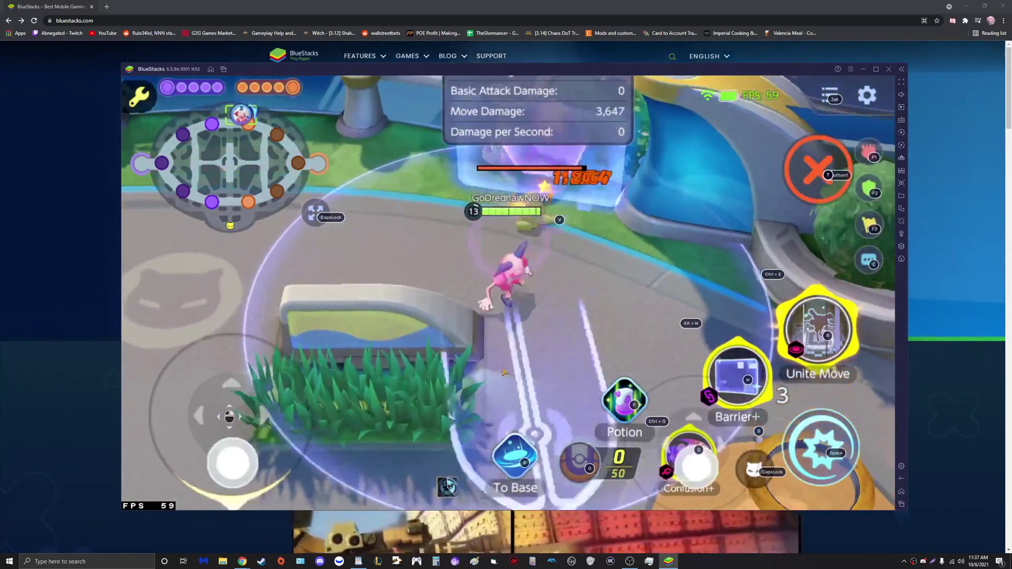
key(s)
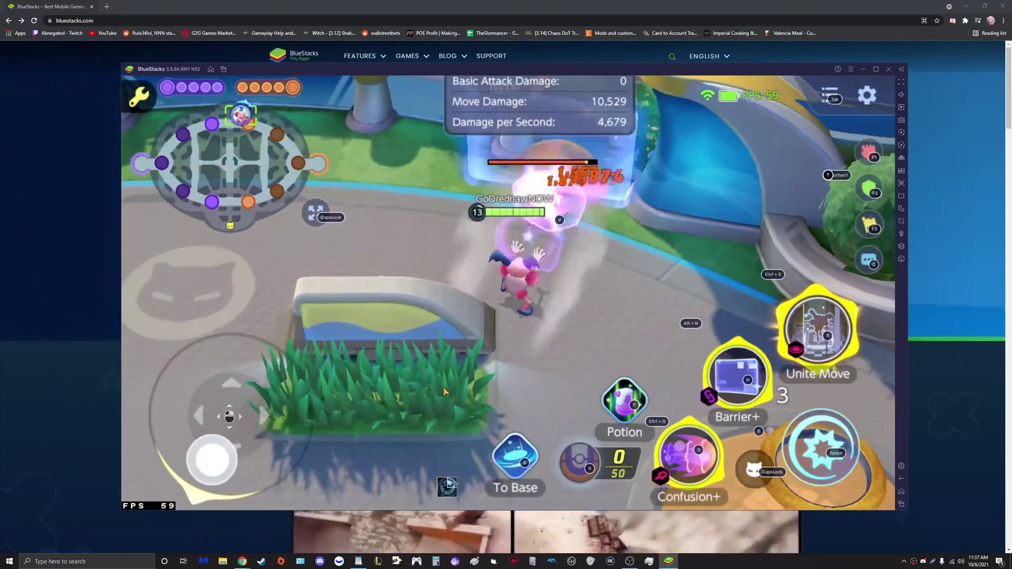
key(a)
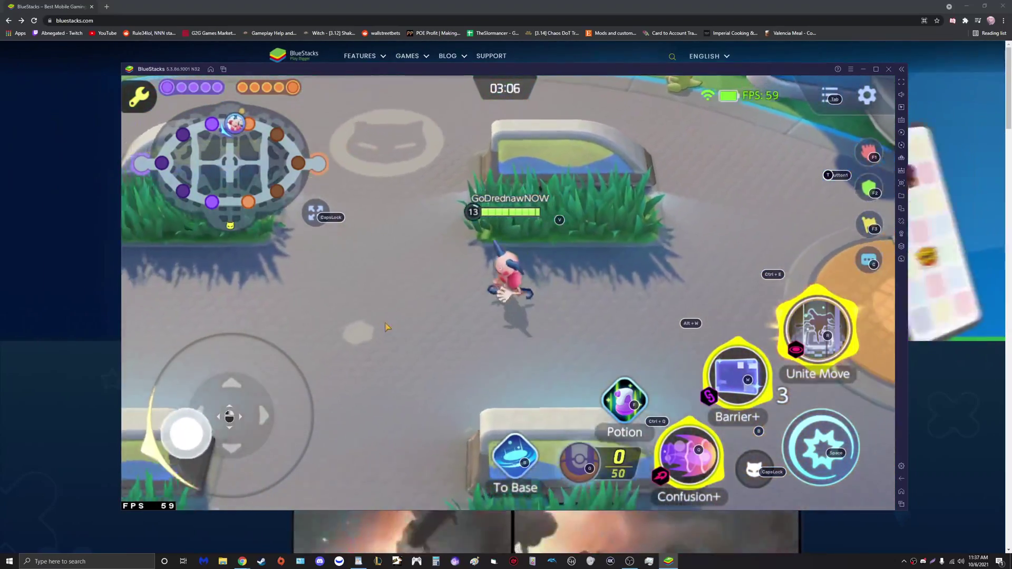
key(d)
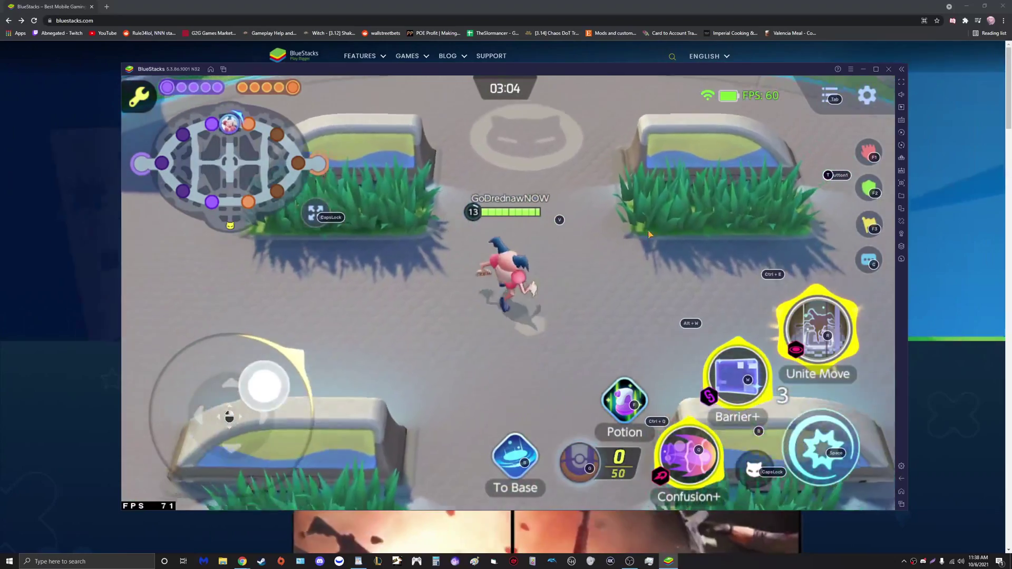
- Use the Unite Move near the purple goal zone and move Mr. Mime down into the grass by the pond
key(a)
key(r)
key(s)
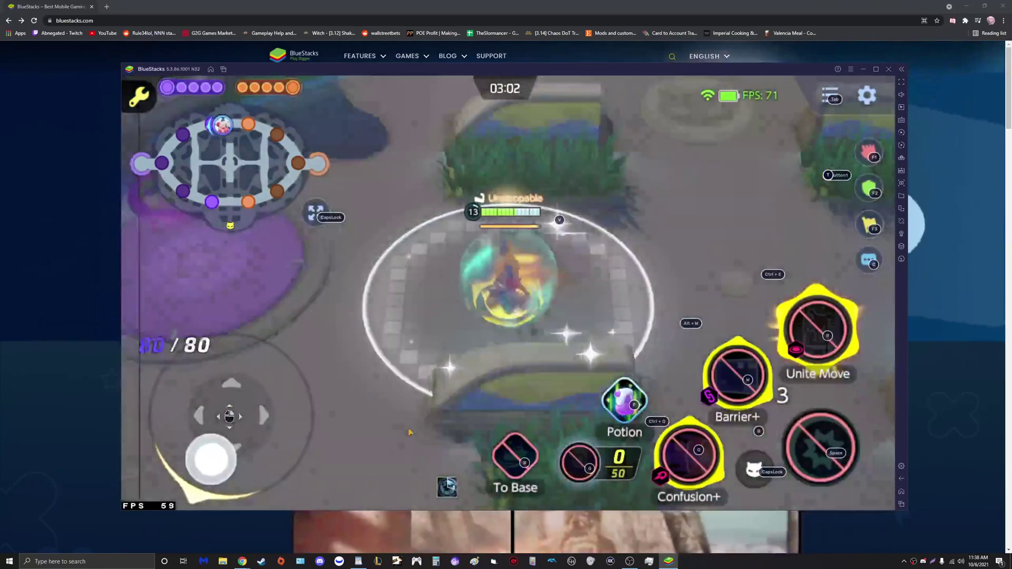
key(d)
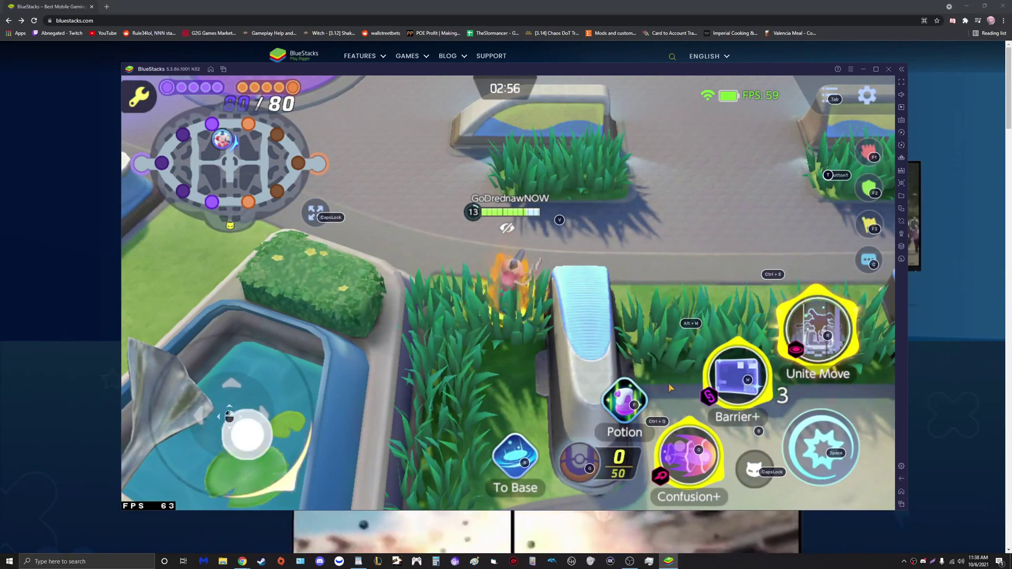
- Turn on wild Pokémon in the practice options and attack the Corphish in the lane with Barrier+ and Confusion+
key(s)
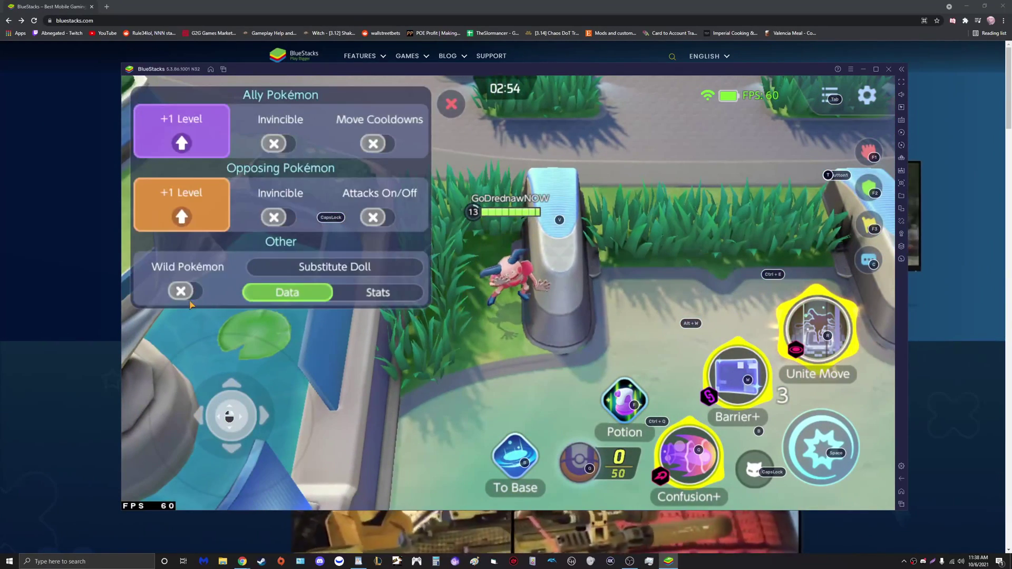
key(w)
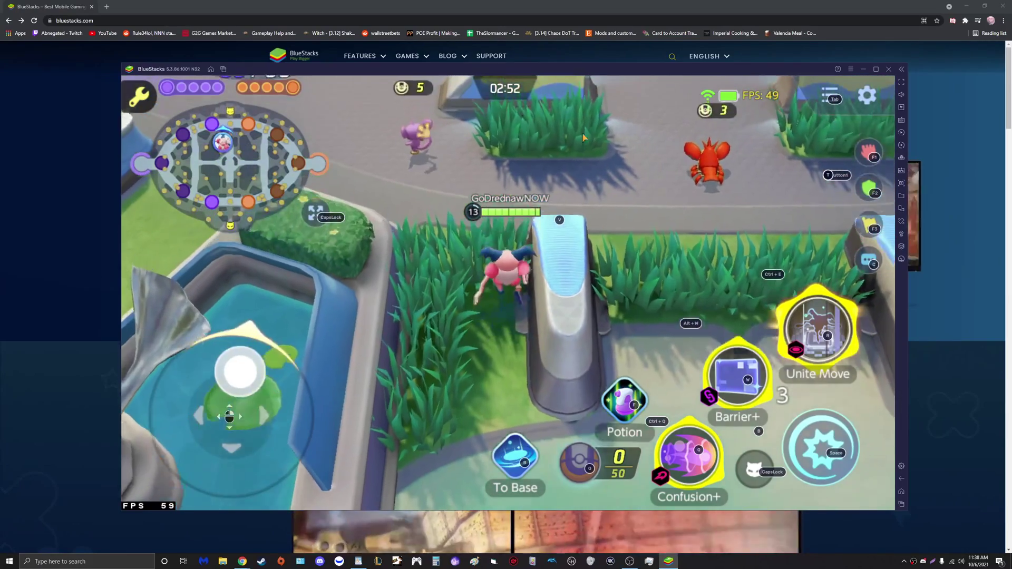
key(d)
key(q)
key(w)
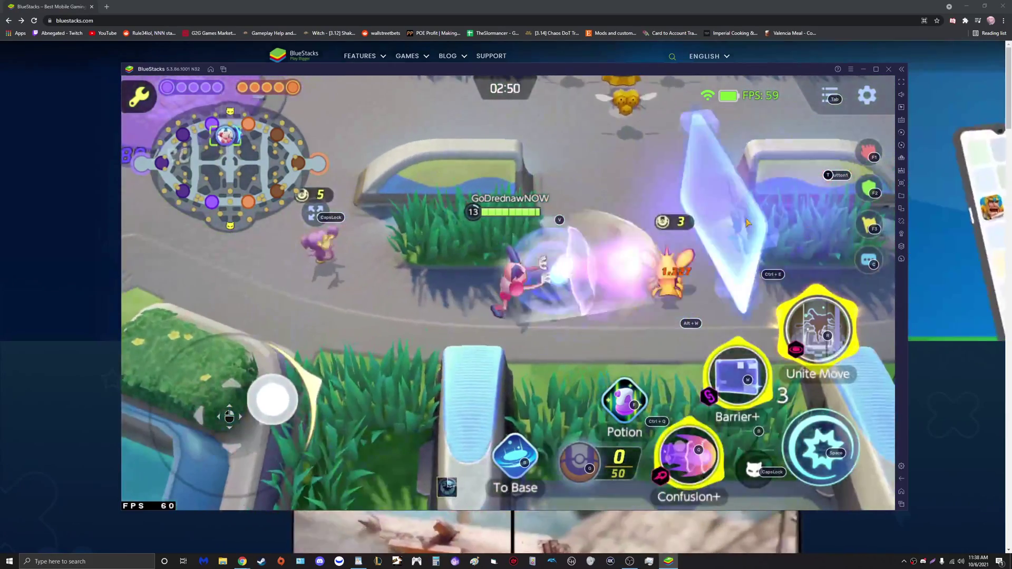
- Move up to the Vespiquen and Combee group and attack it with Barrier+ and Confusion+
key(a)
key(q)
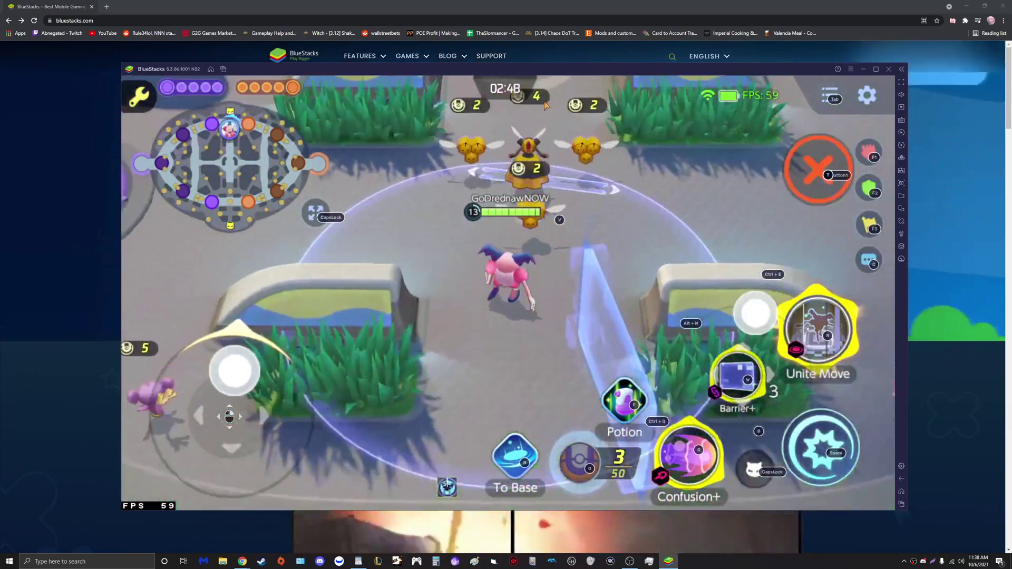
key(a)
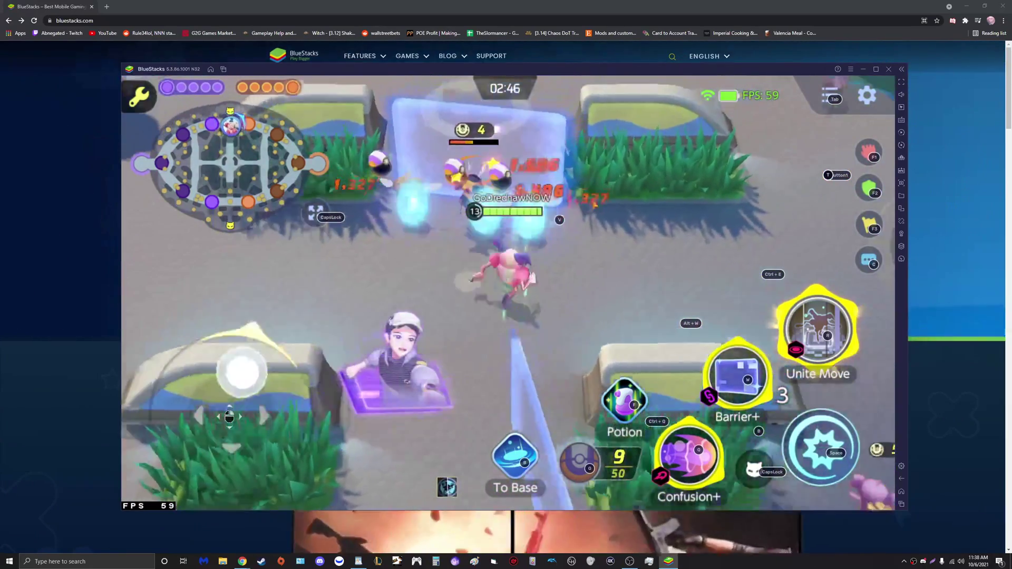
- Move Mr. Mime to the orange goal zone, score the 9 collected points and head back toward the lane
key(s)
key(d)
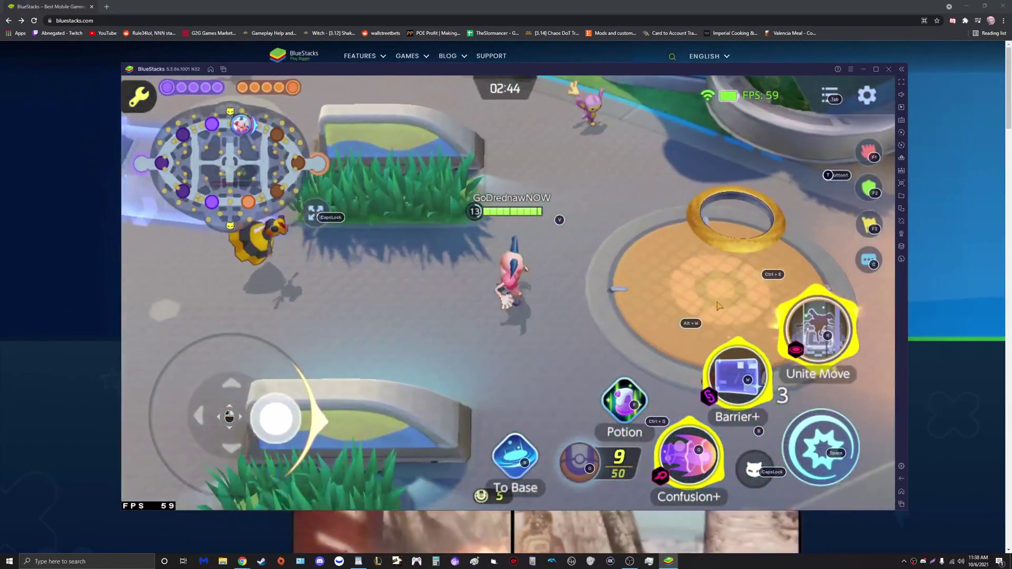
key(space)
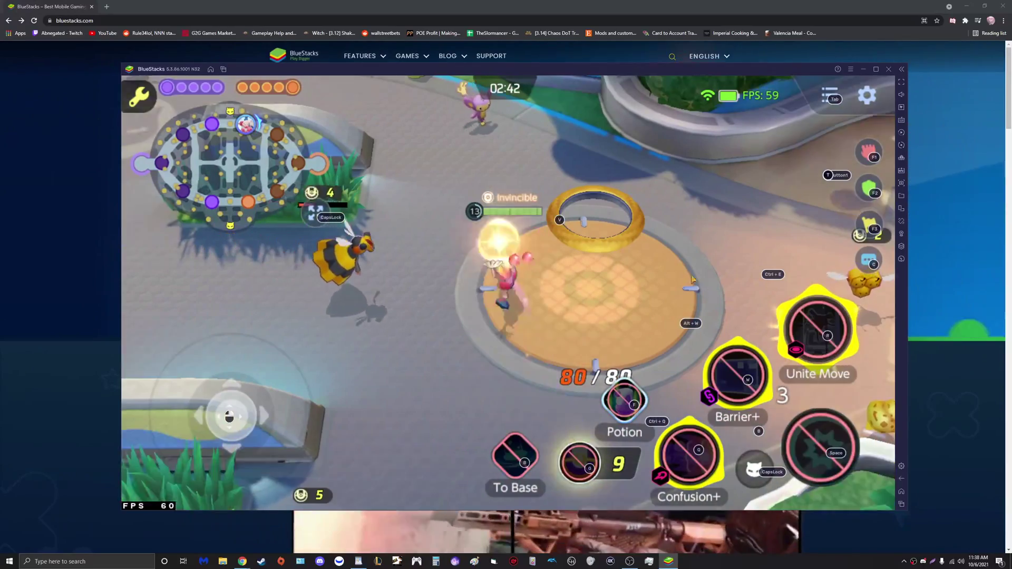
key(a)
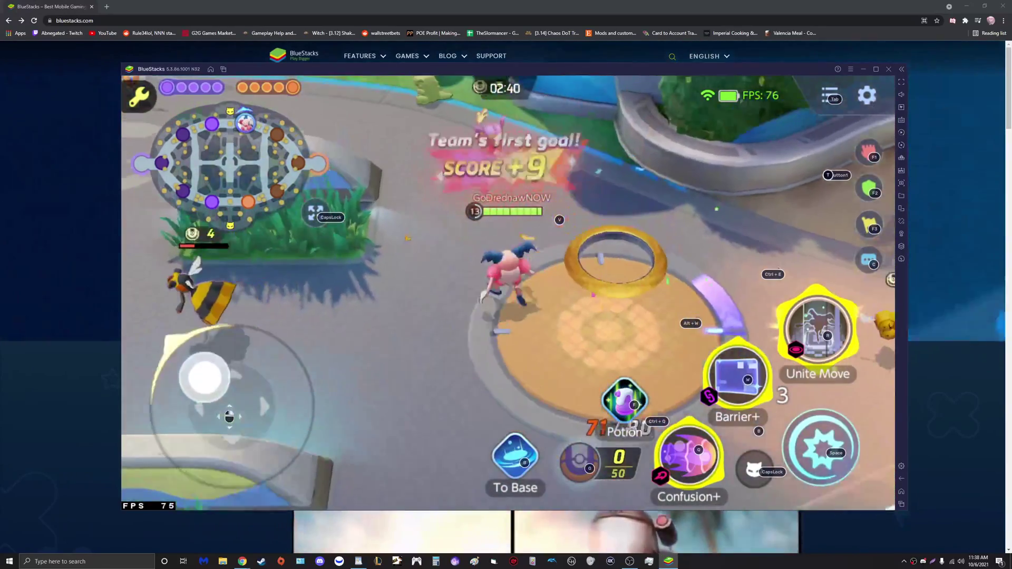
key(s)
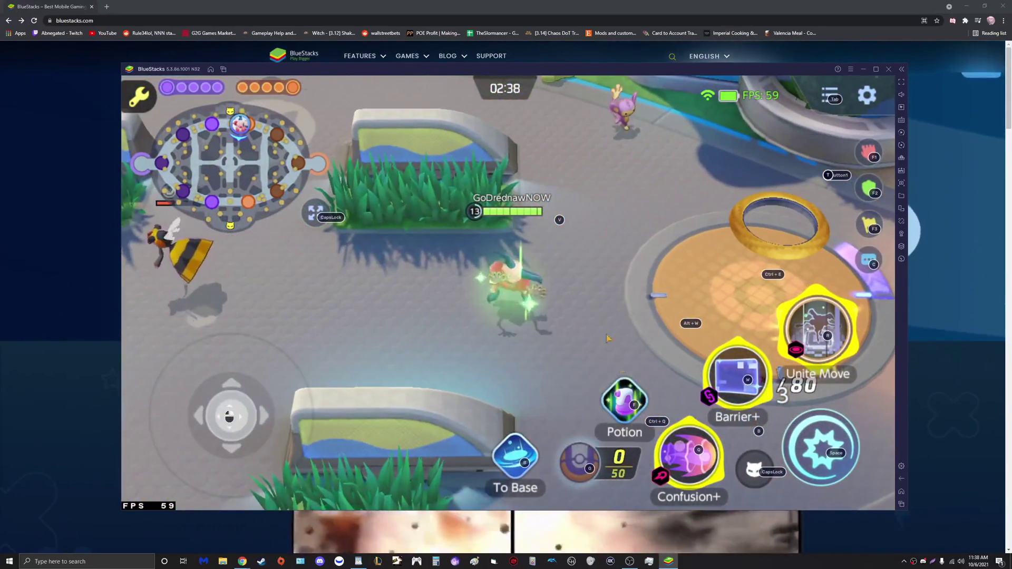
- Test Confusion+ by holding its aim in different directions while moving Mr. Mime around the wild Vespiquen
key(w)
key(a)
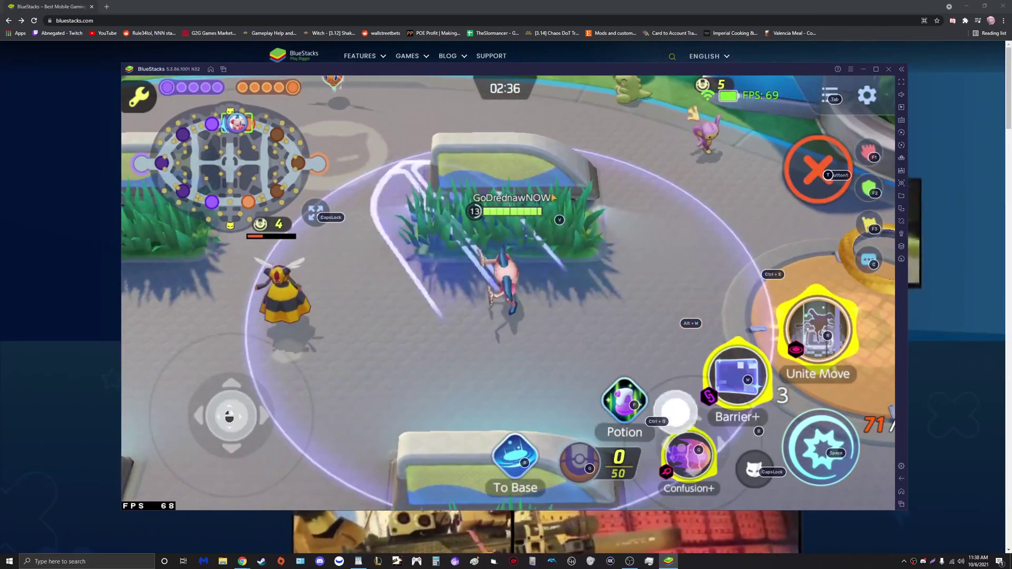
key(d)
key(w)
key(a)
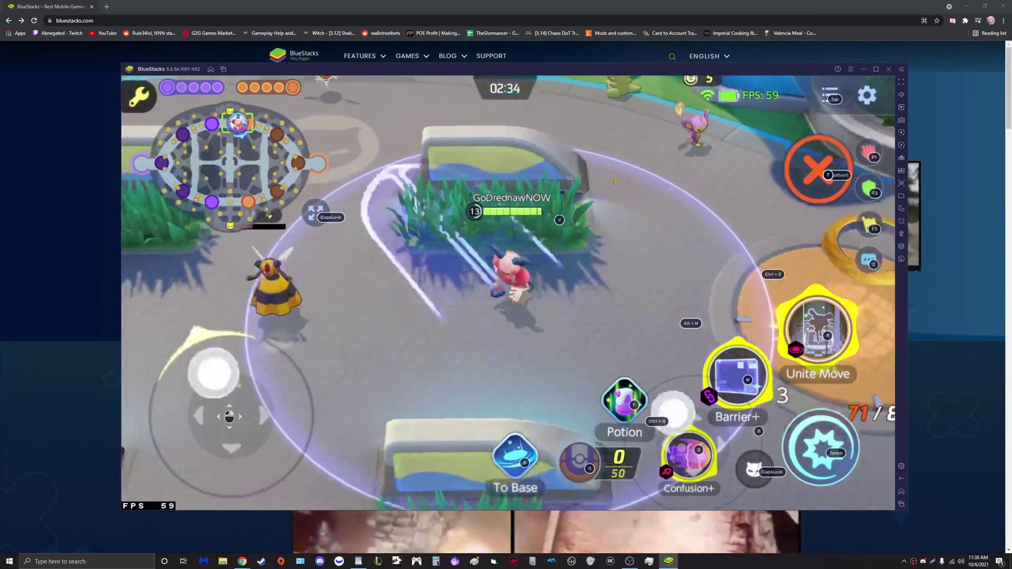
key(s)
key(q)
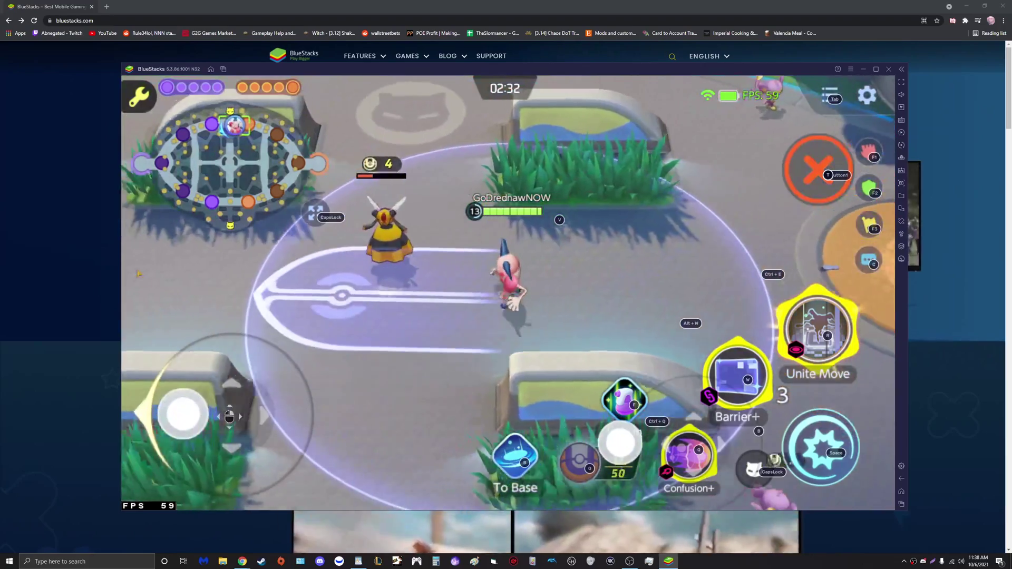
- Lead Vespiquen toward the purple goal zone while keeping Confusion+ aimed, then release the move beside the zone
key(d)
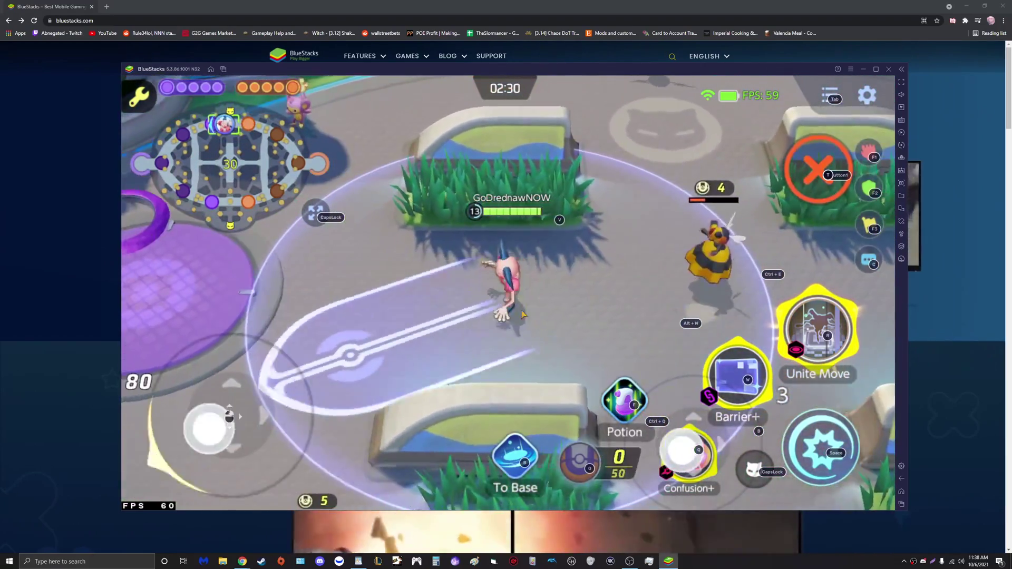
key(a)
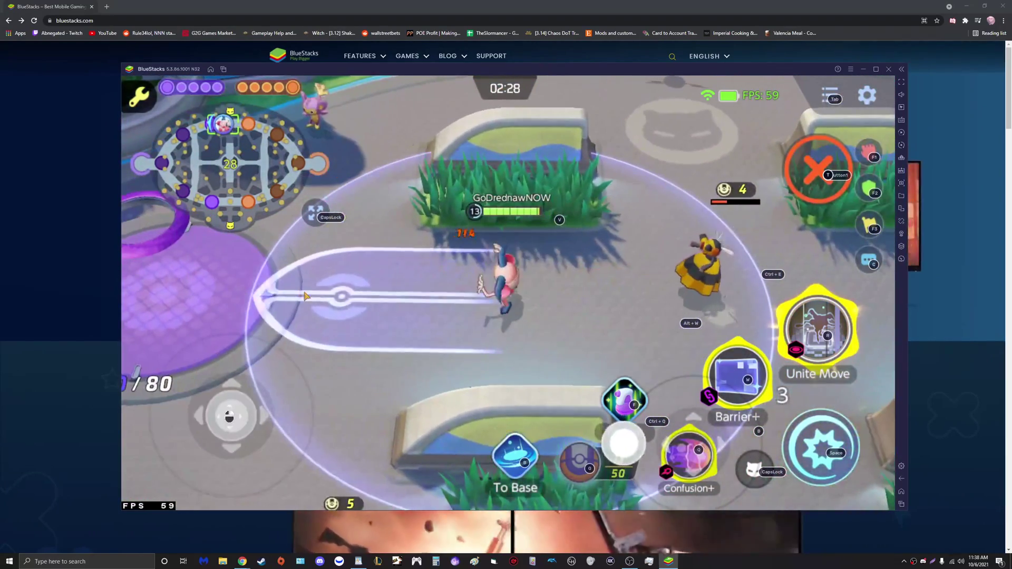
key(d)
key(a)
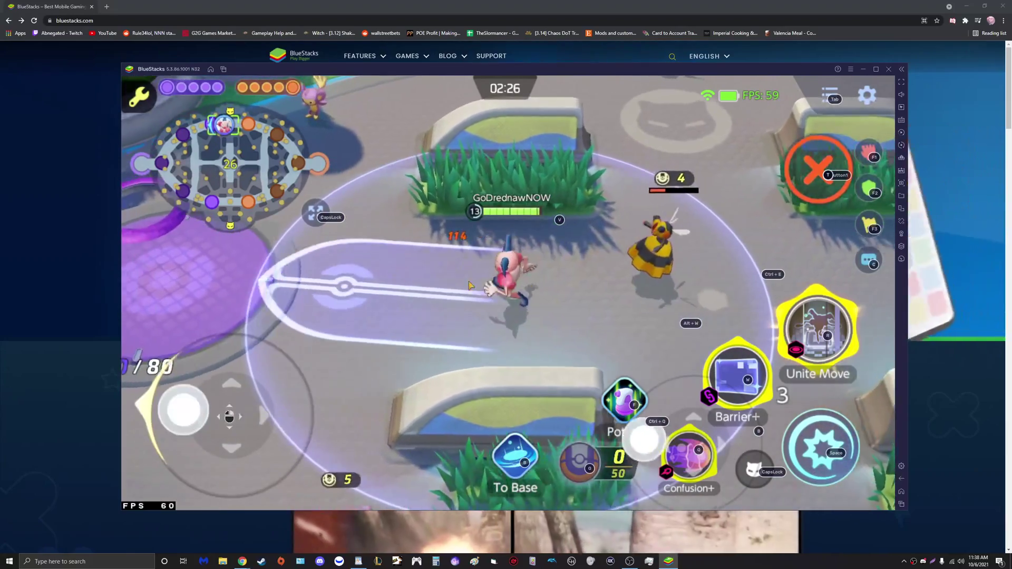
key(q)
key(a)
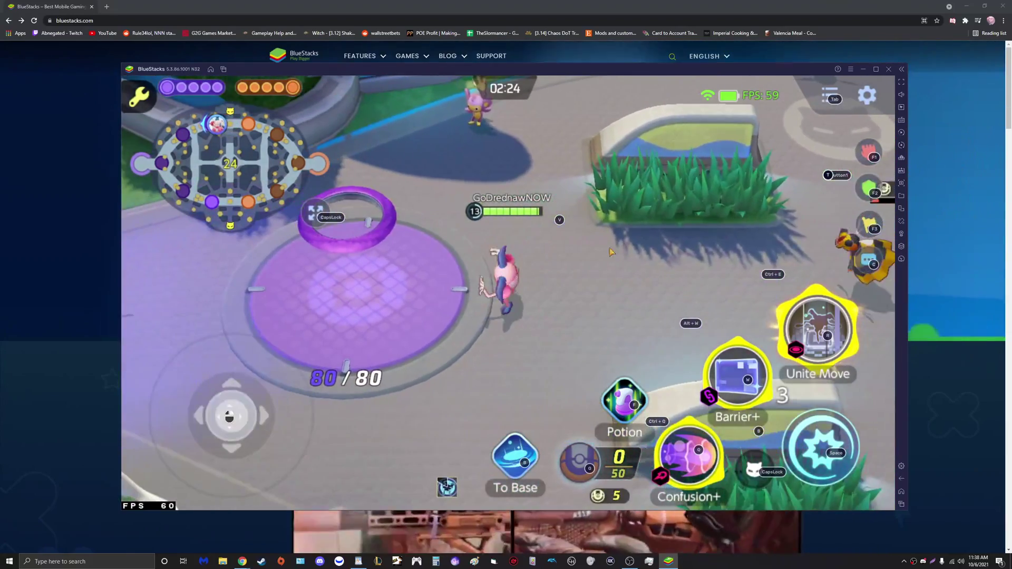
- Attack the wild Aipom above the purple goal zone with Mr. Mime's moves and a basic attack
key(w)
key(w)
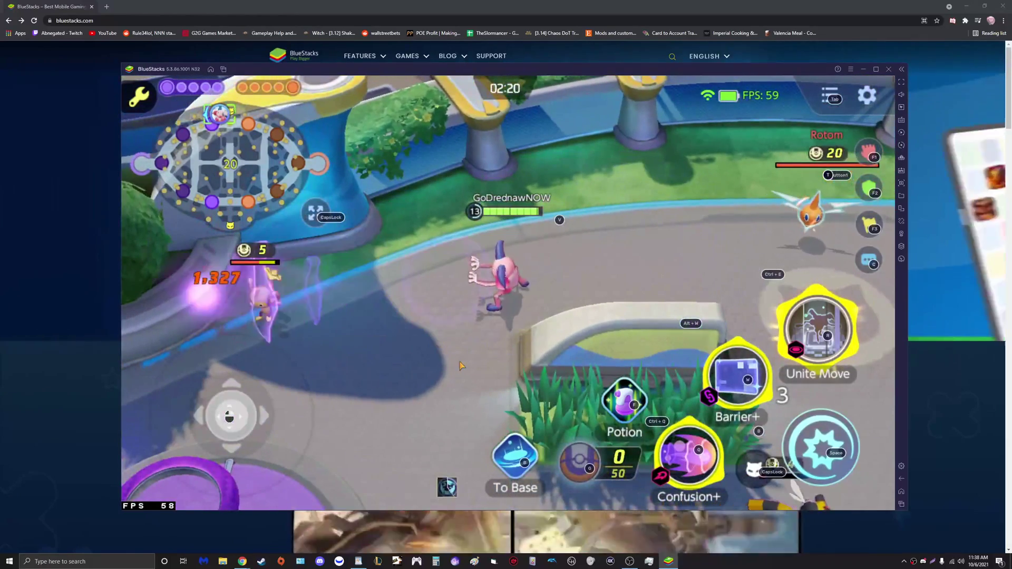
key(space)
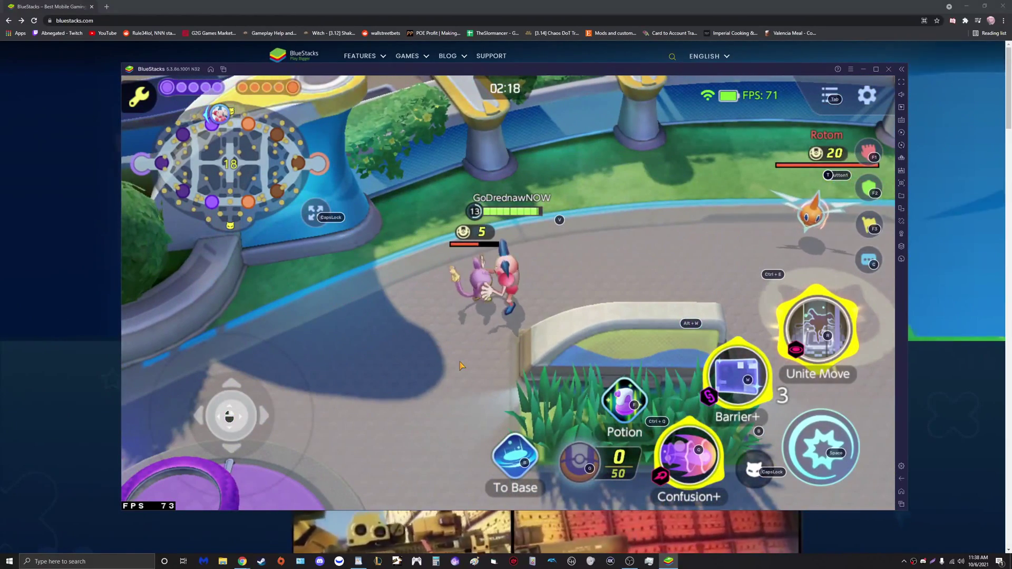